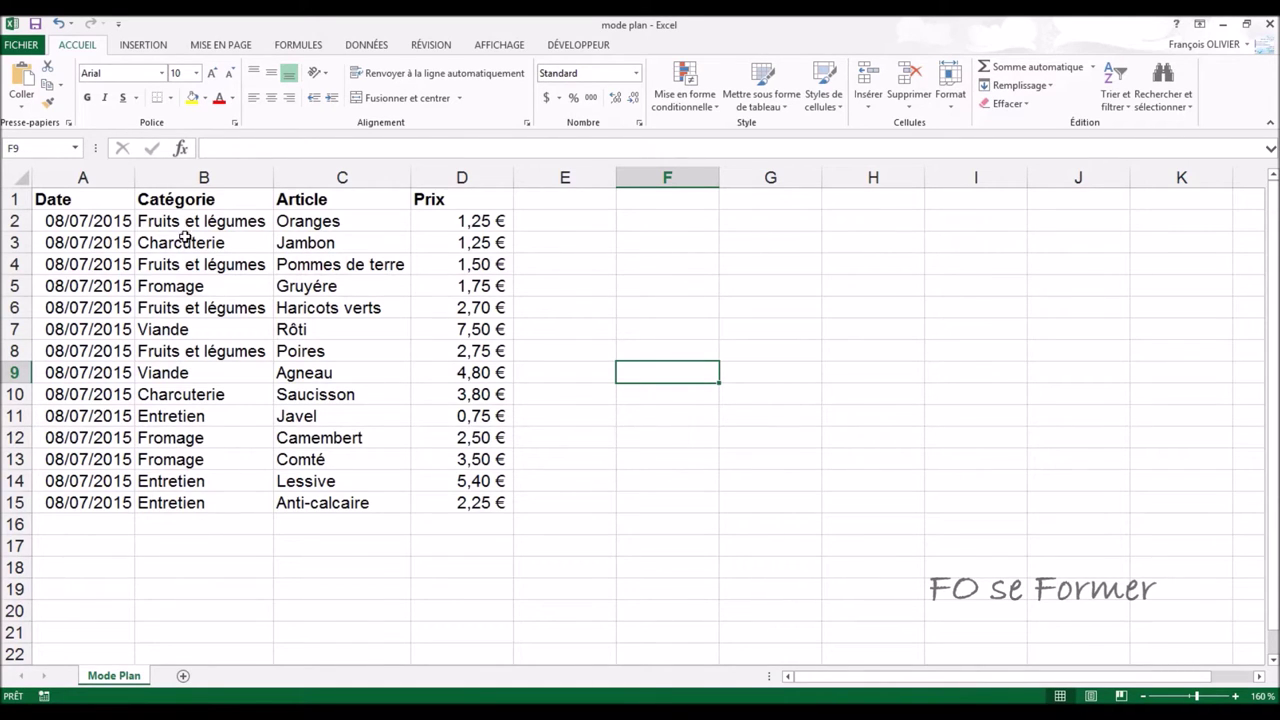
Step: Sort the purchase list A to Z by Catégorie, from Charcuterie through Viande
left_click(201, 305)
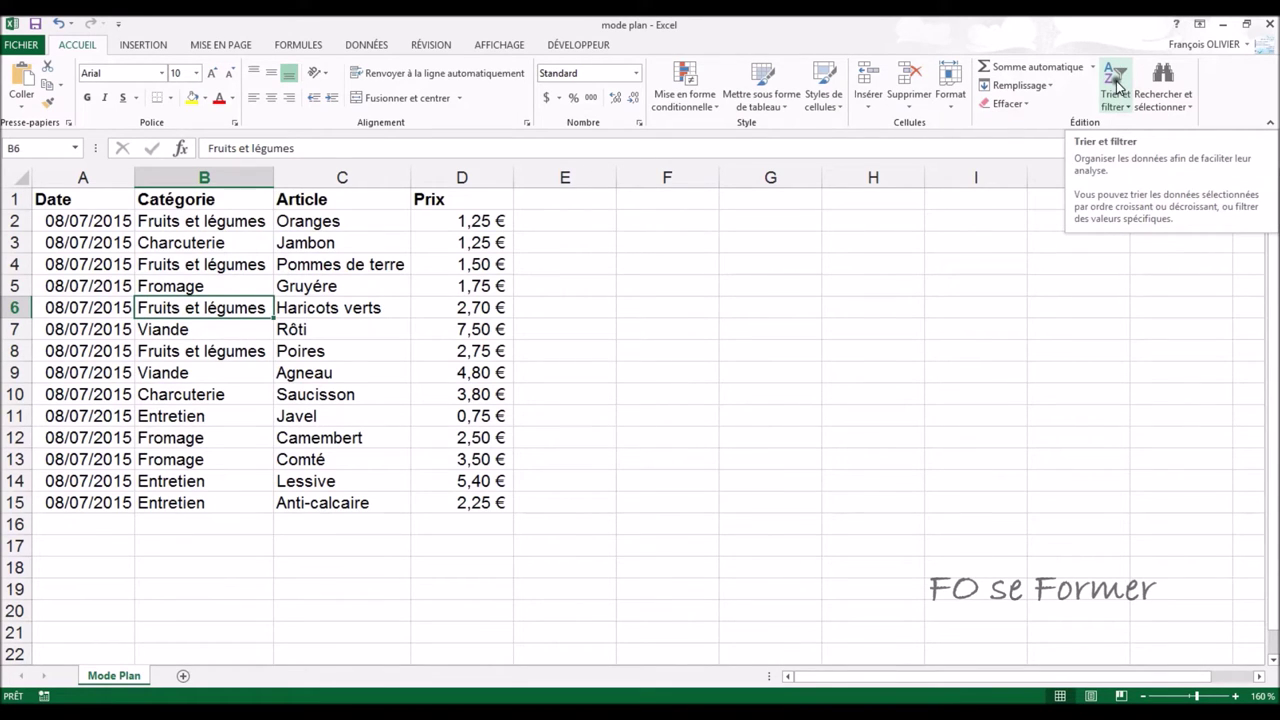
left_click(1116, 85)
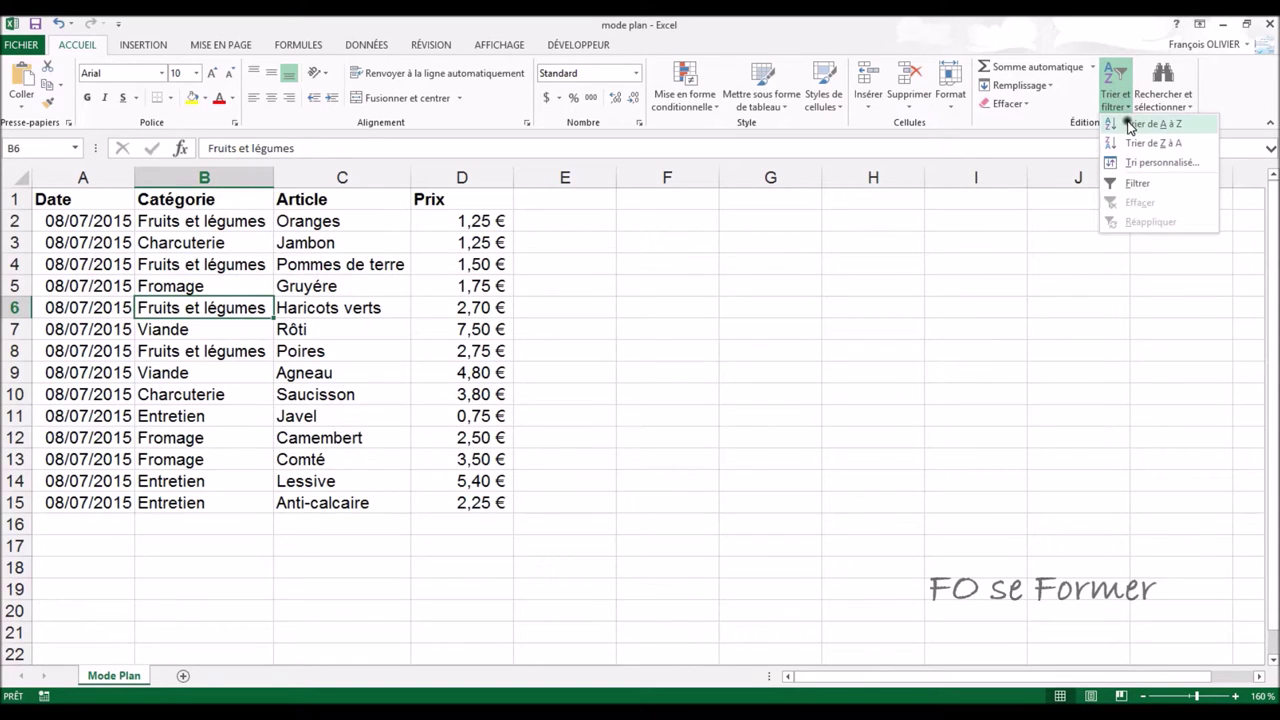
left_click(1178, 125)
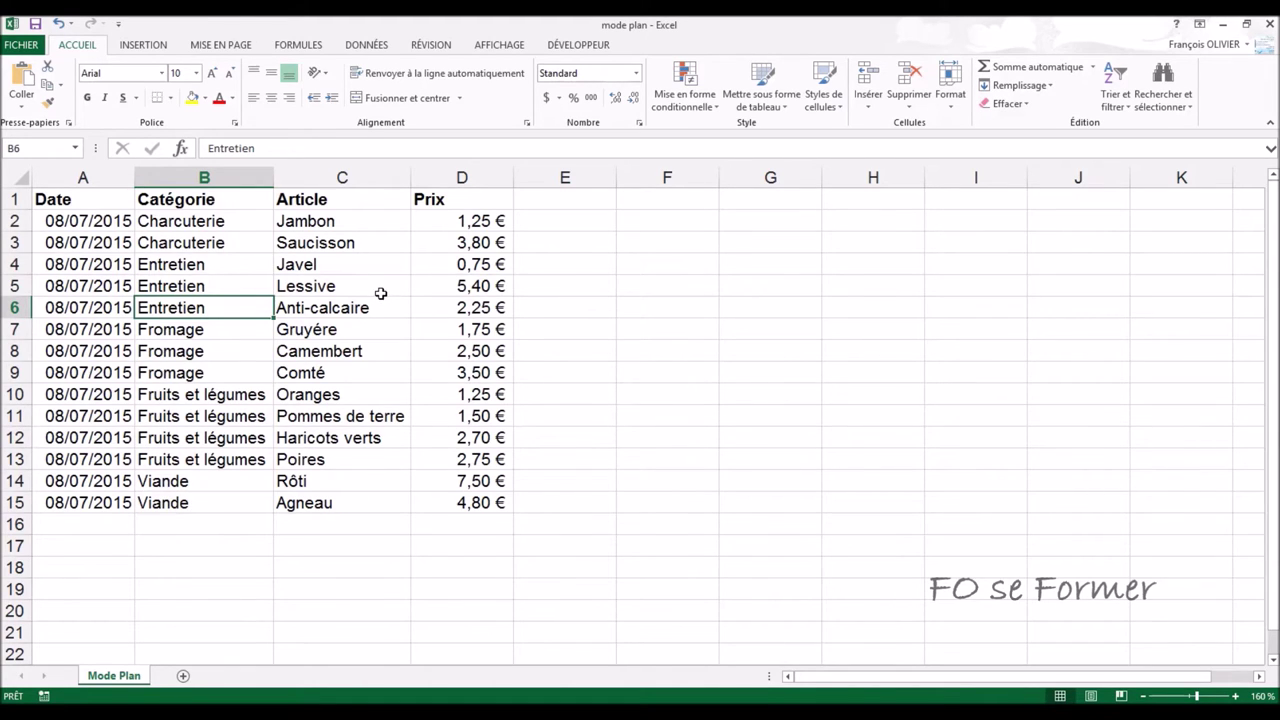
Step: Add Somme subtotals of Prix at each change in Catégorie, giving a 41,70 € Total général
left_click(368, 47)
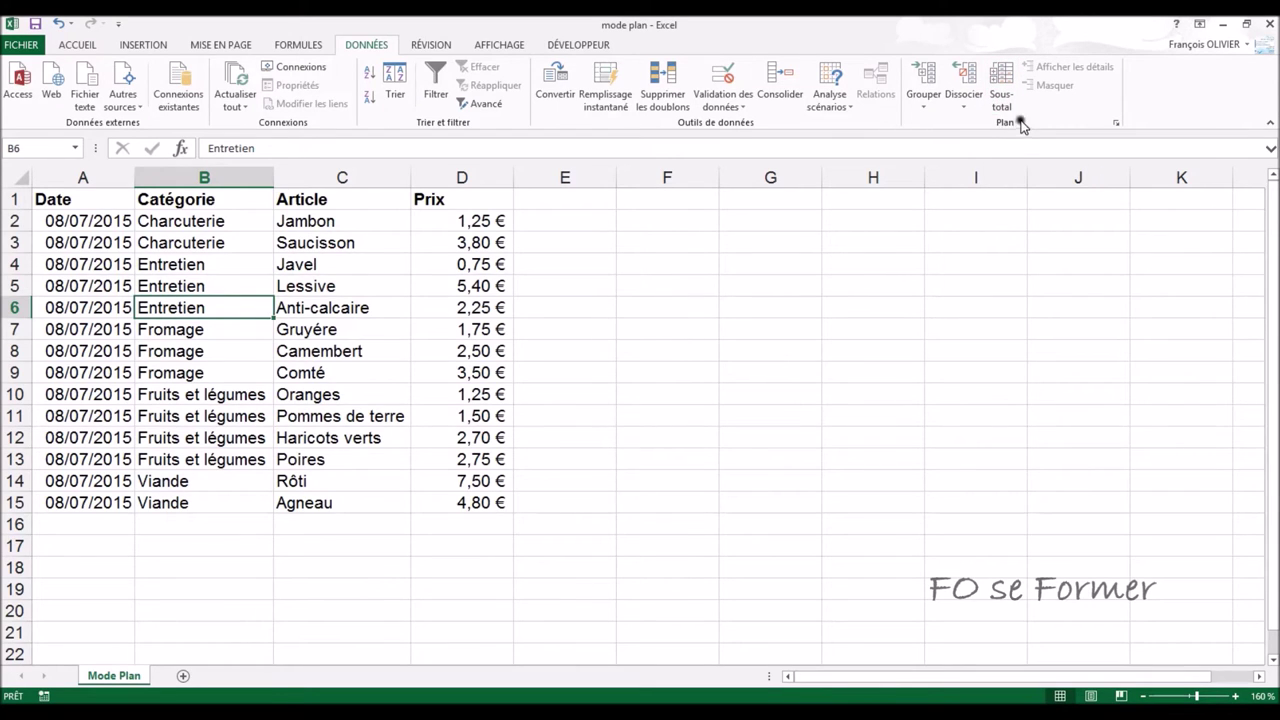
left_click(1002, 82)
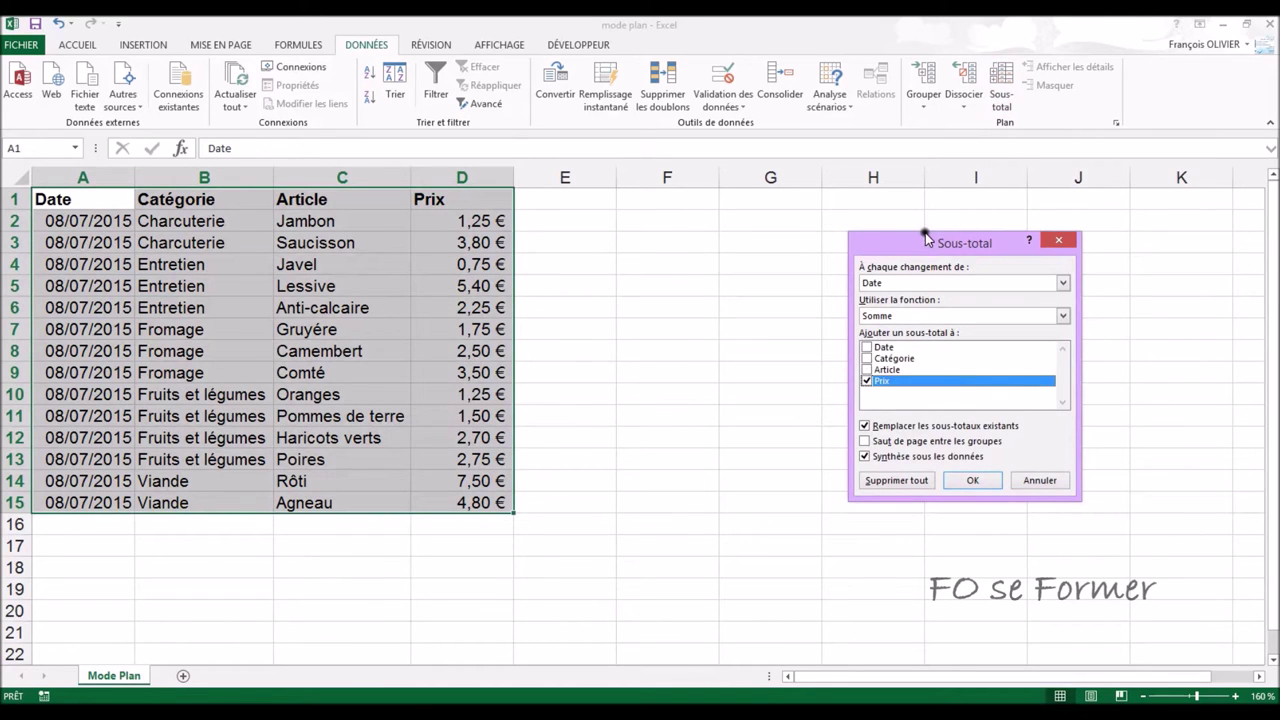
left_click_drag(925, 237, 639, 233)
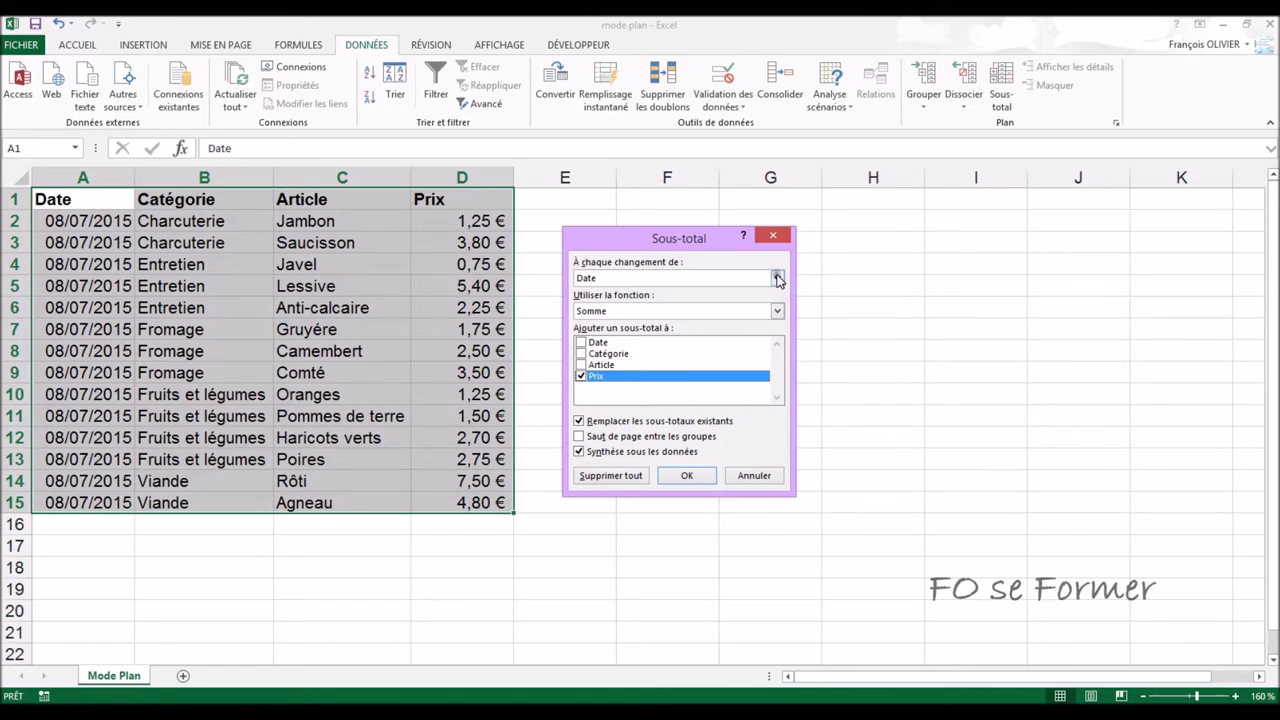
left_click(778, 278)
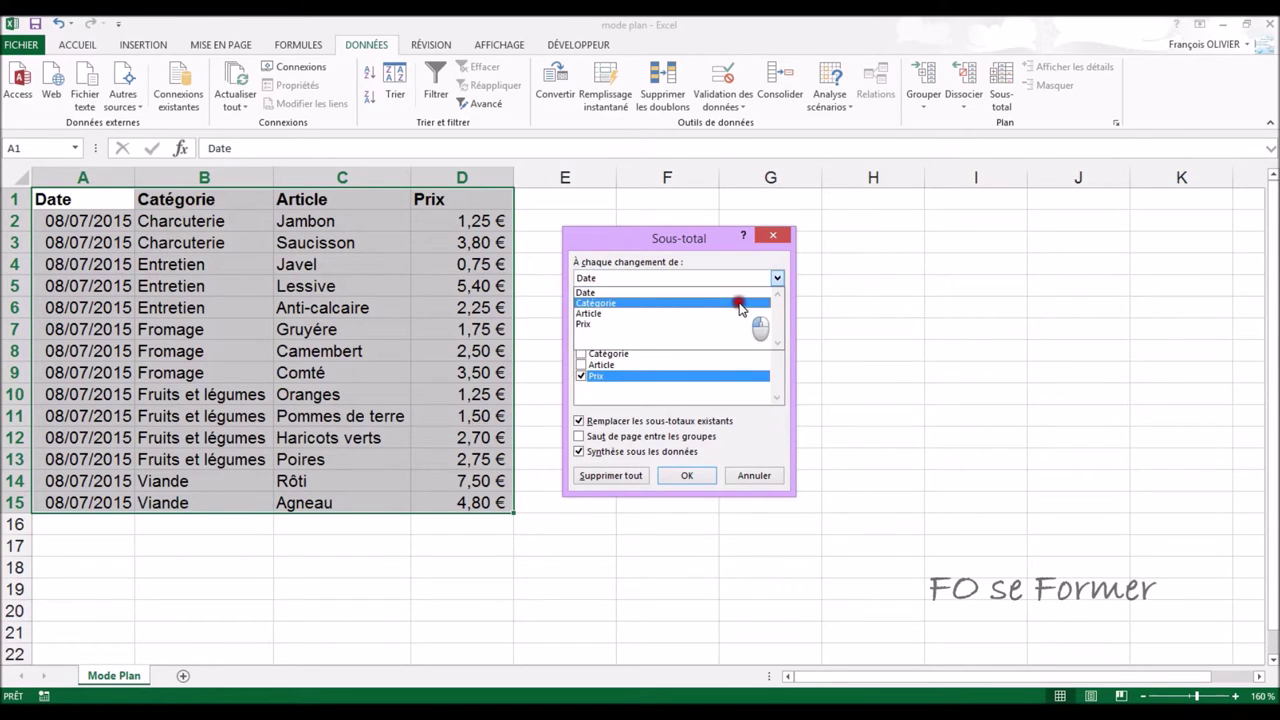
left_click(740, 303)
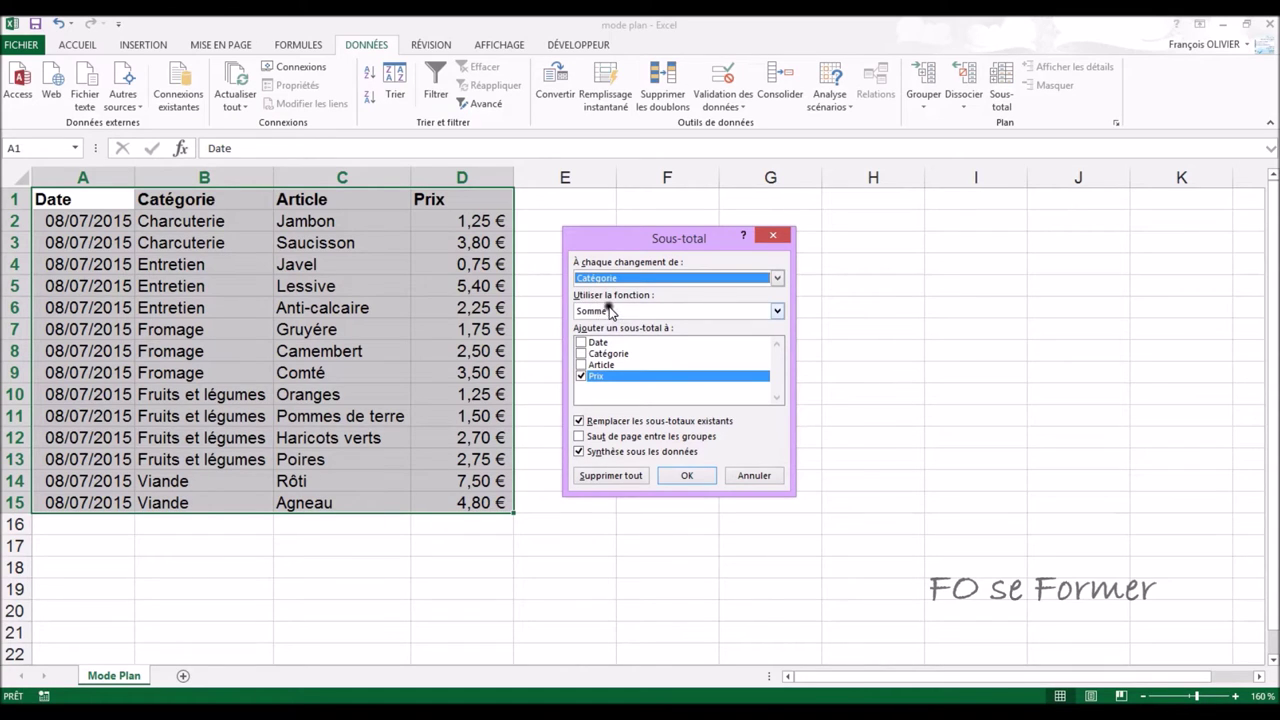
left_click(777, 311)
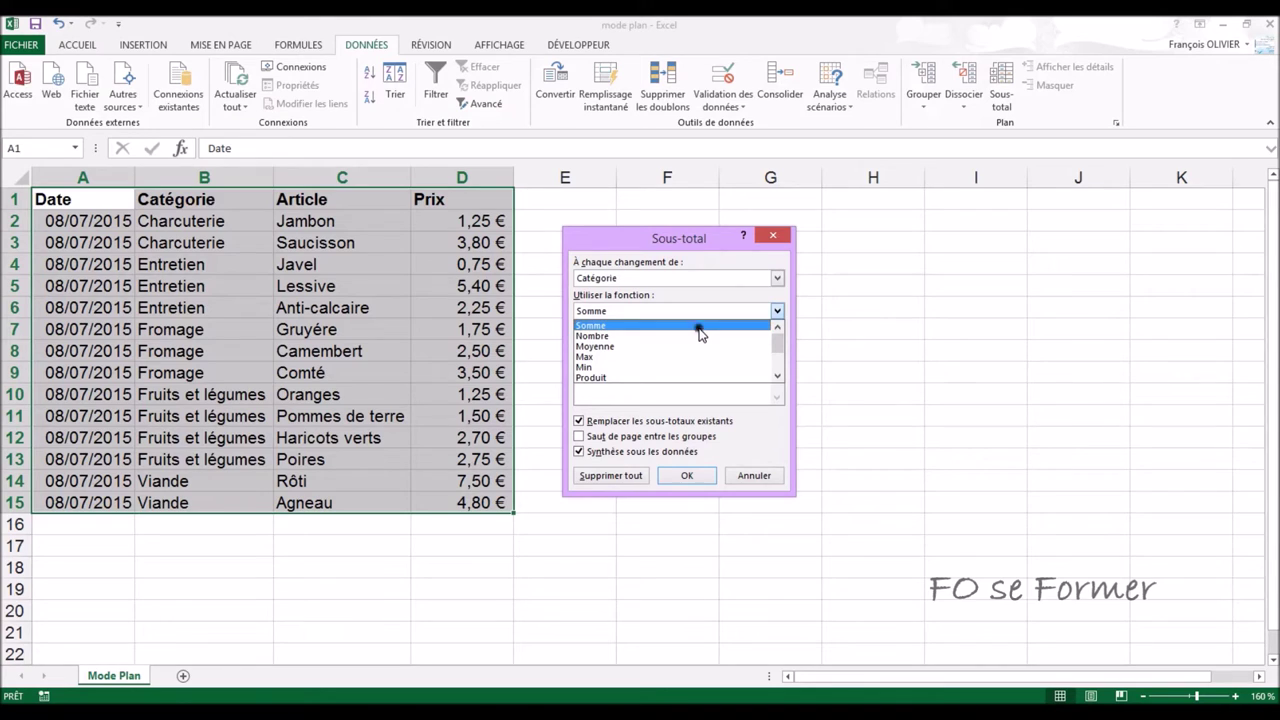
left_click_drag(777, 343, 776, 366)
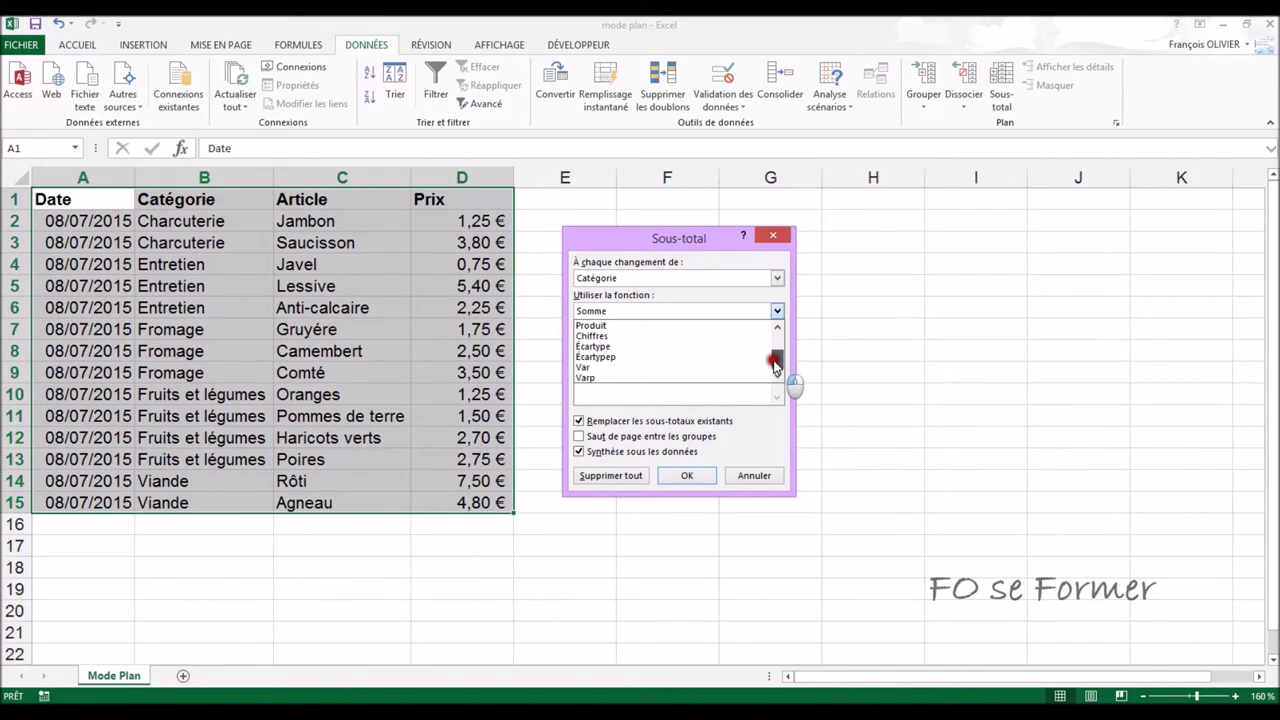
left_click_drag(776, 366, 777, 331)
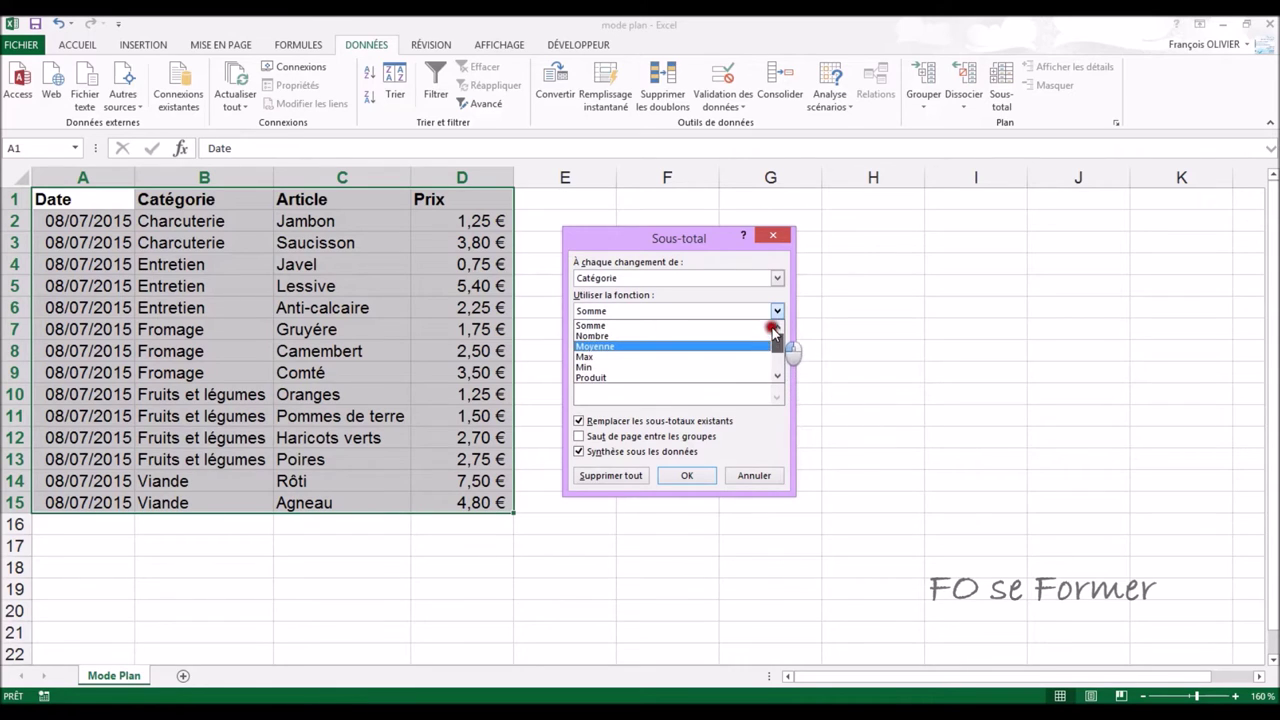
left_click(706, 326)
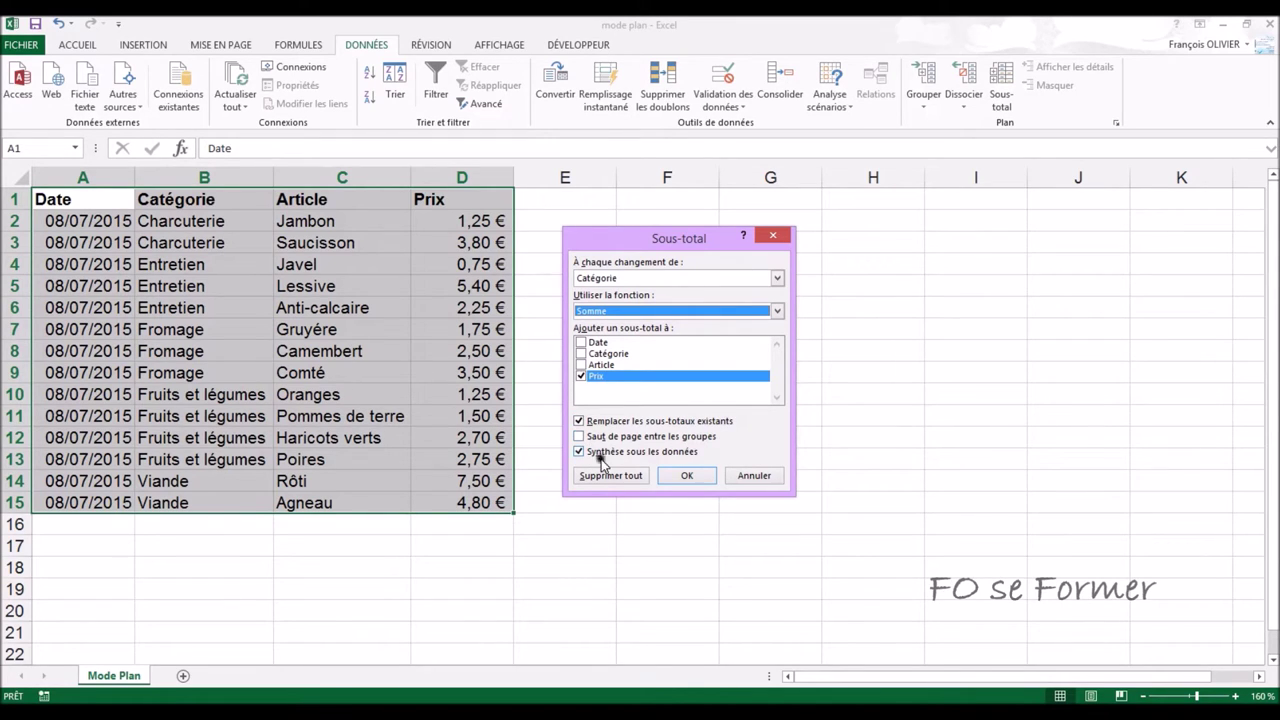
left_click(686, 480)
left_click(686, 480)
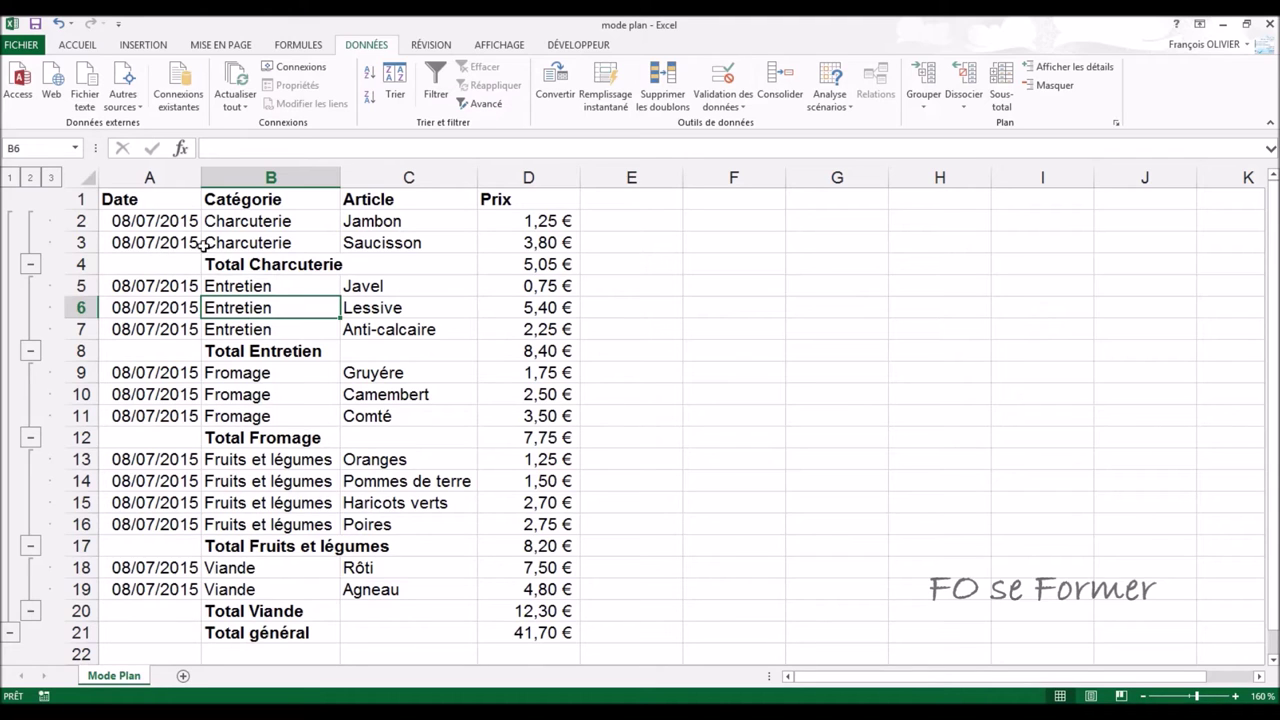
Step: Collapse and re-expand the Charcuterie, Entretien and Fromage detail rows in the outline
left_click(31, 264)
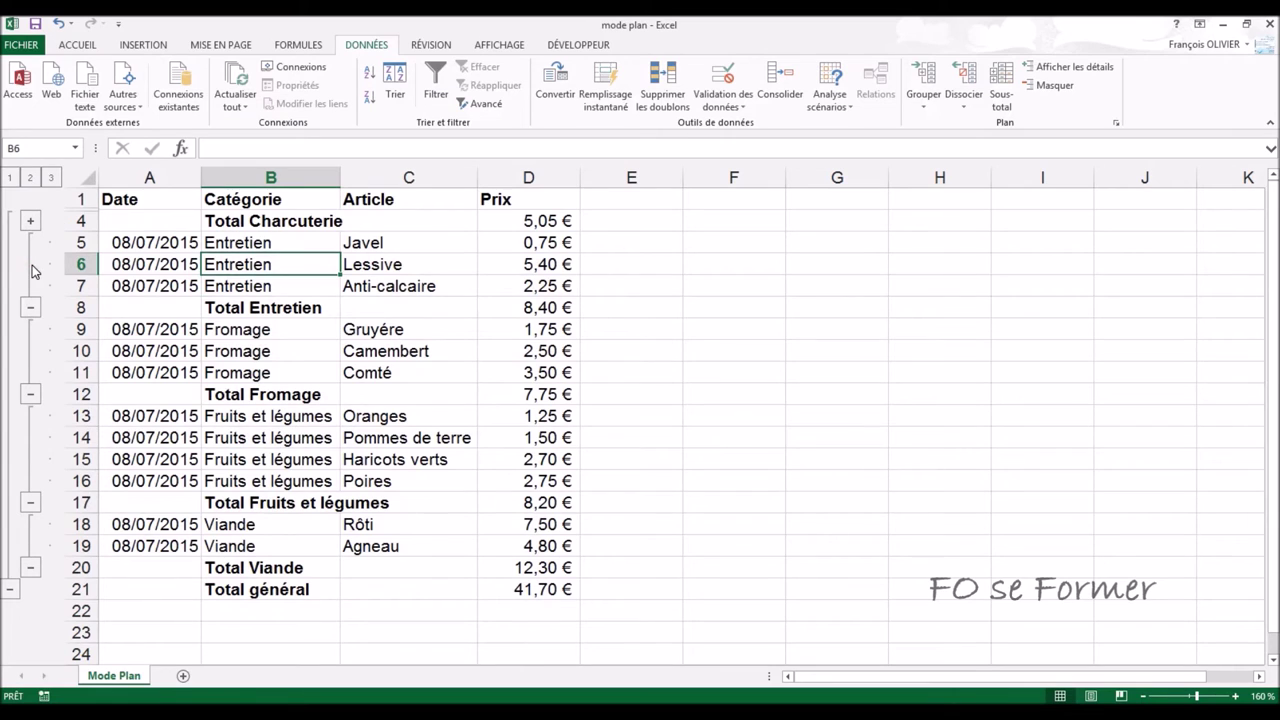
left_click(31, 221)
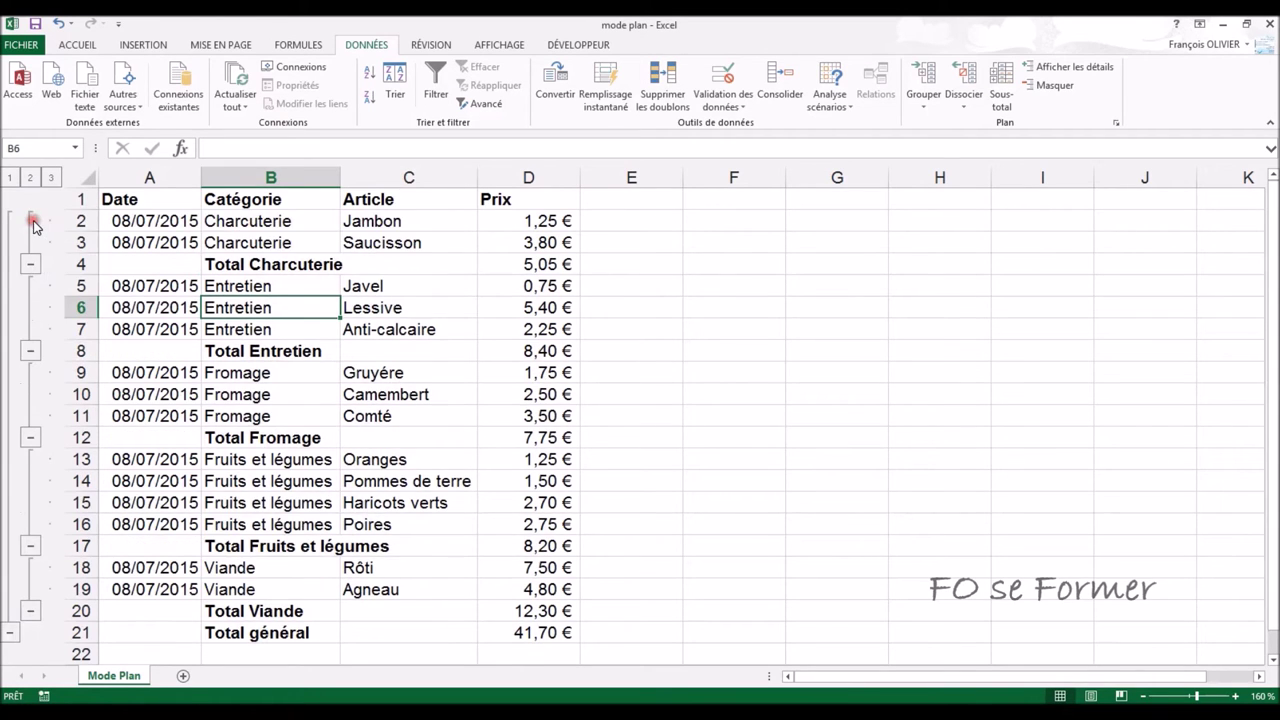
left_click(31, 351)
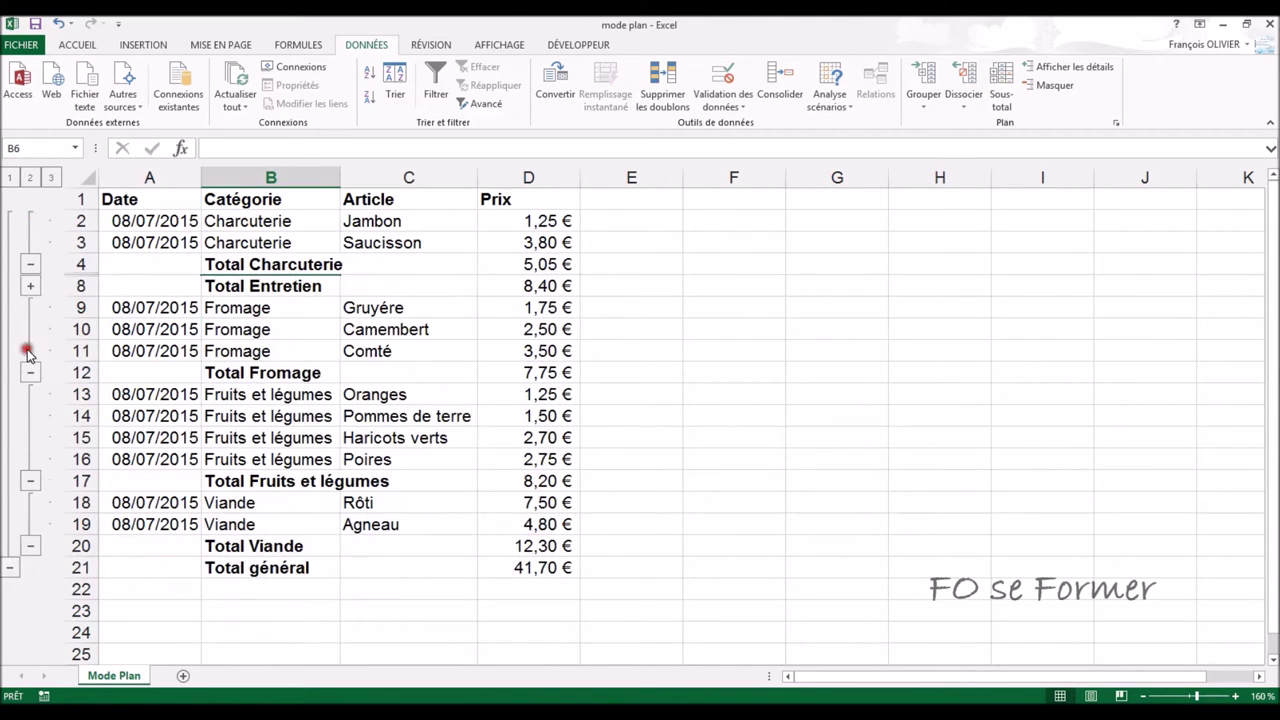
left_click(30, 286)
left_click(30, 264)
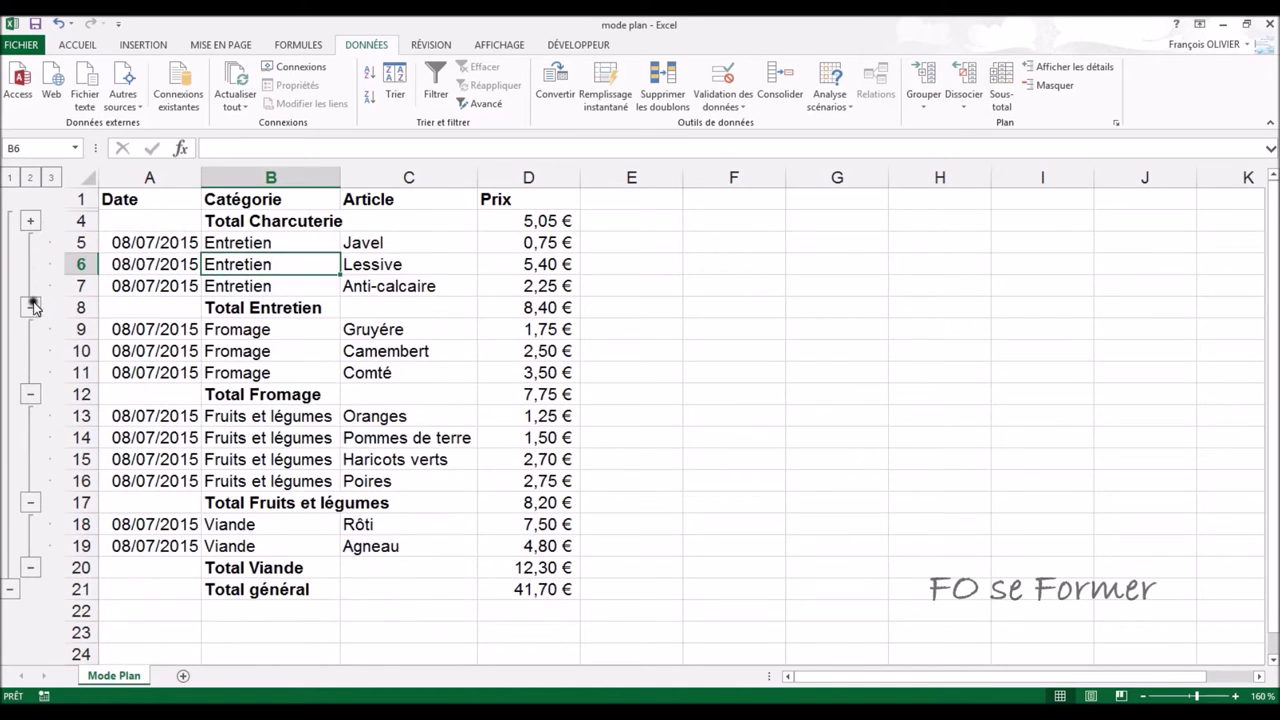
left_click(31, 307)
left_click(31, 329)
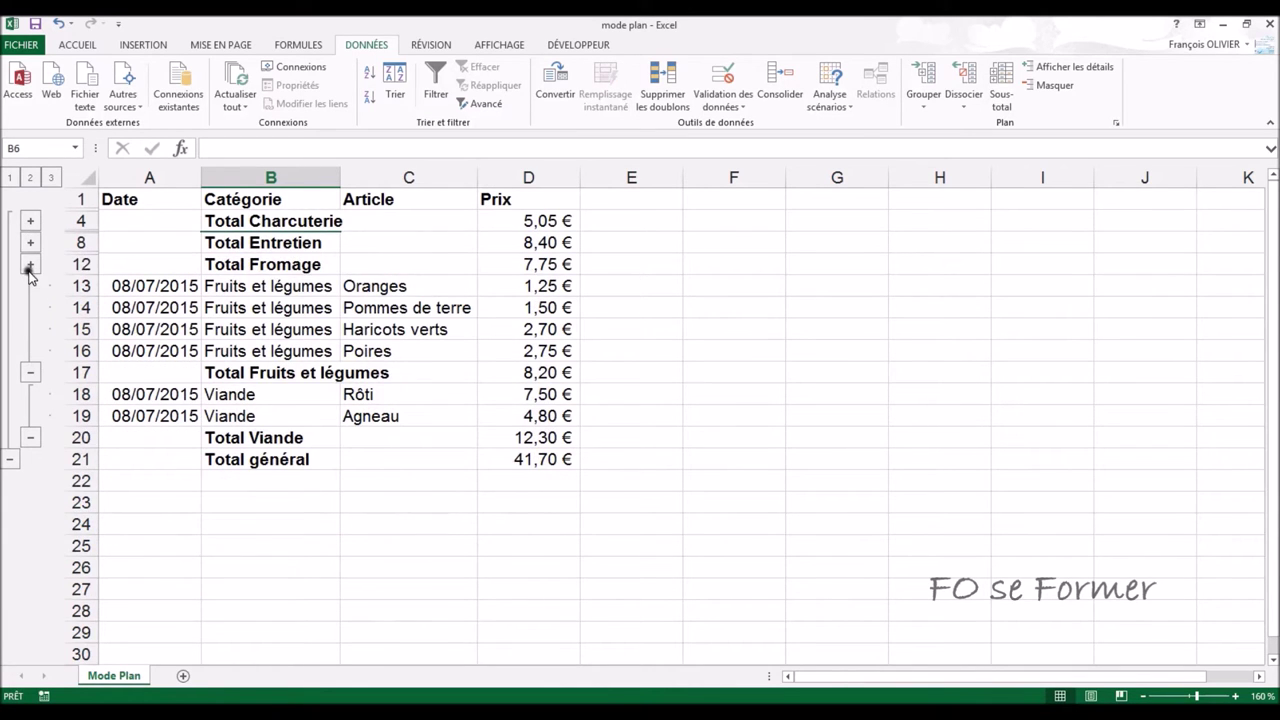
left_click(30, 264)
left_click(30, 242)
left_click(31, 221)
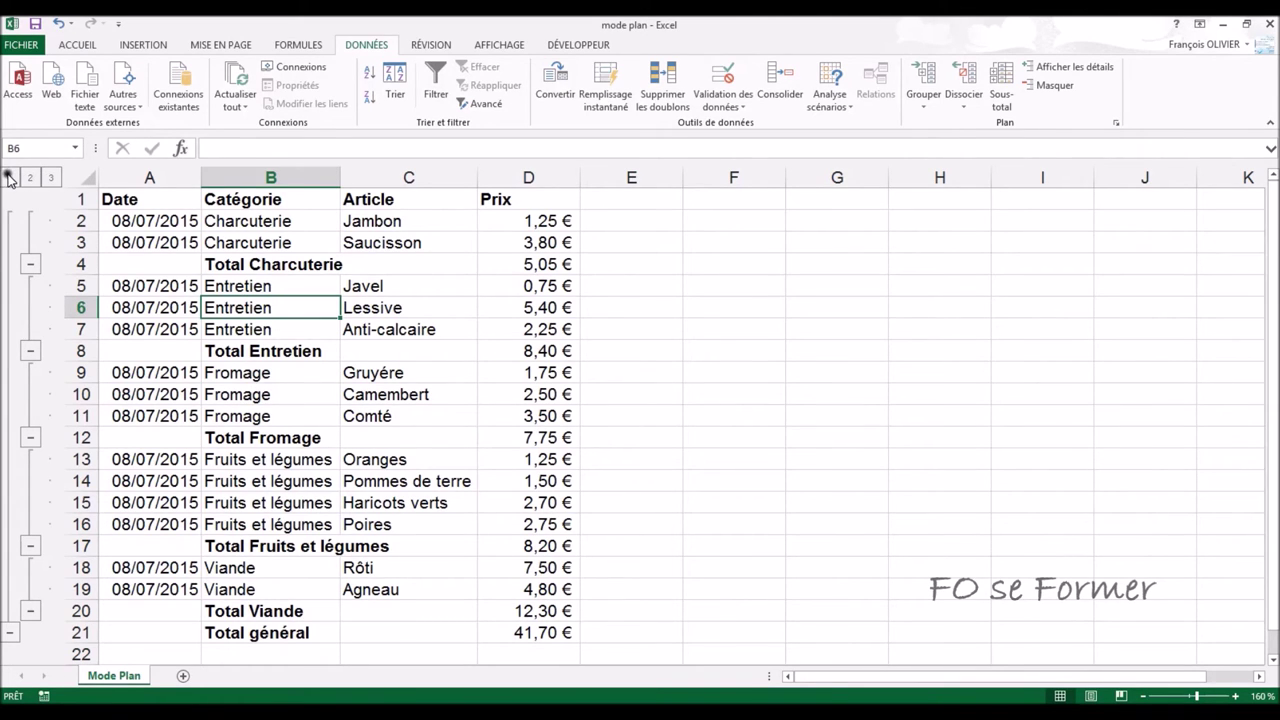
Step: Switch the outline between levels 1, 2 and 3, ending on subtotals only
left_click(8, 177)
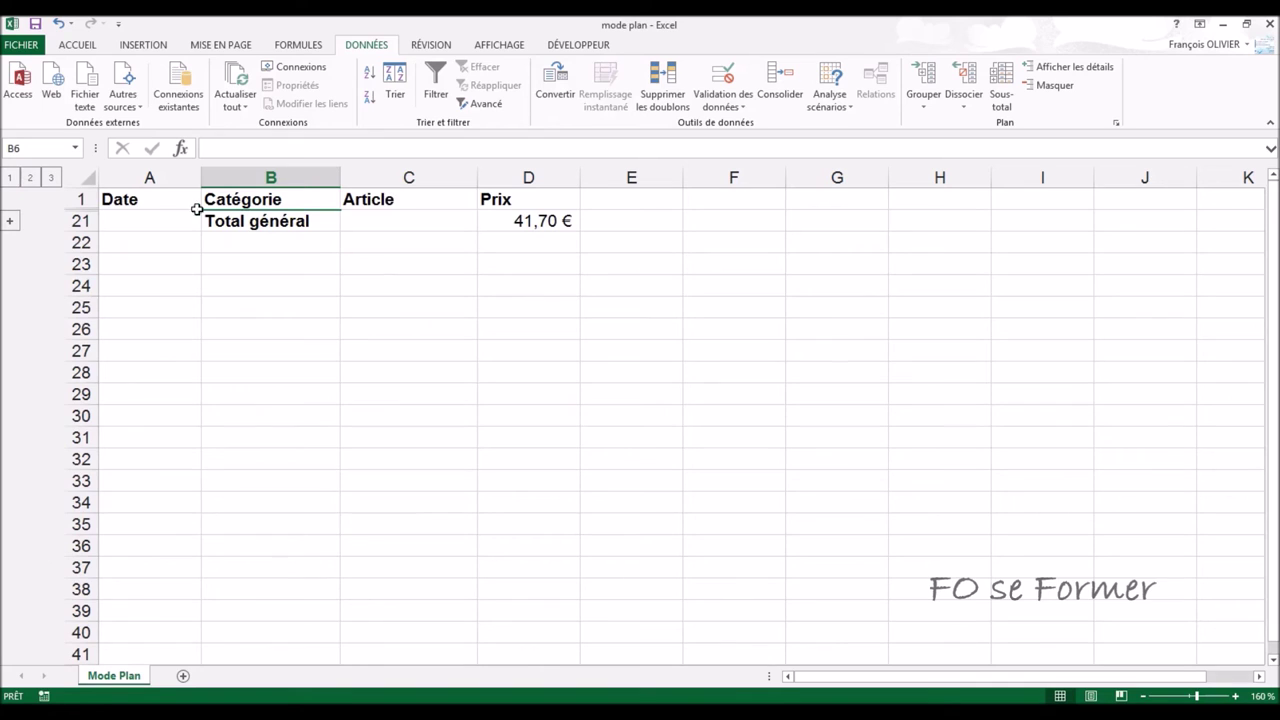
left_click(30, 177)
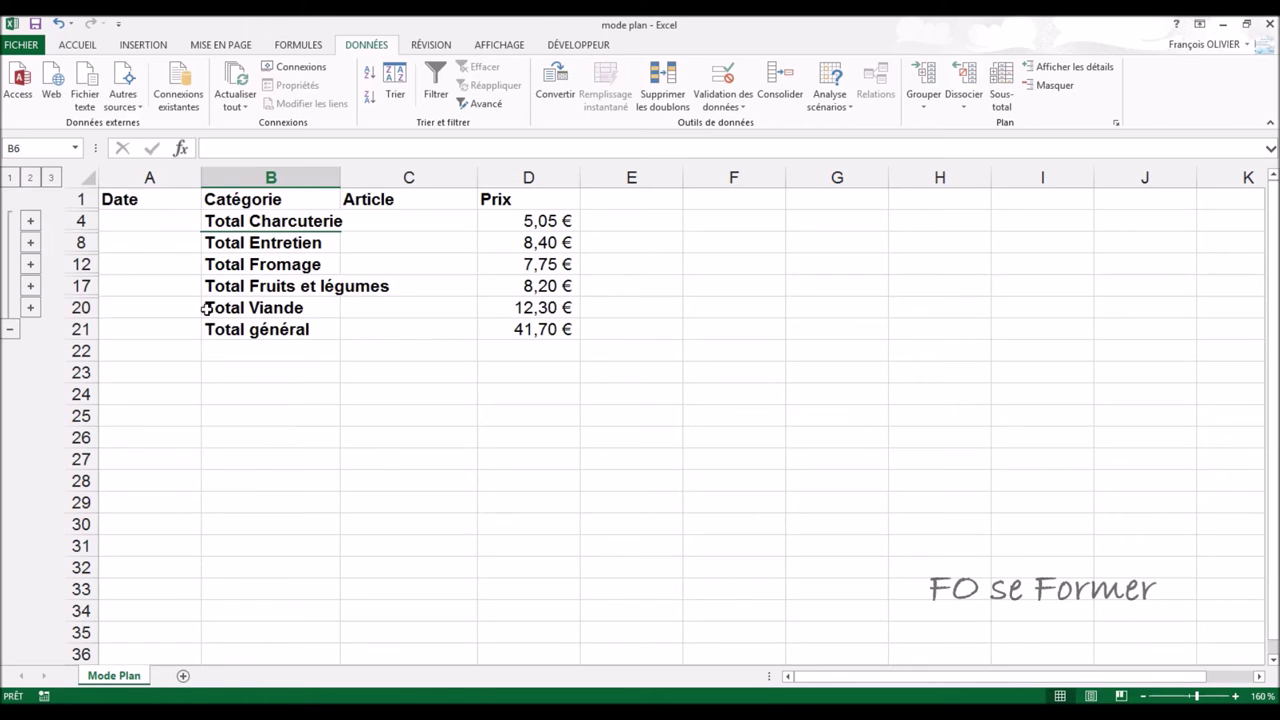
left_click(54, 177)
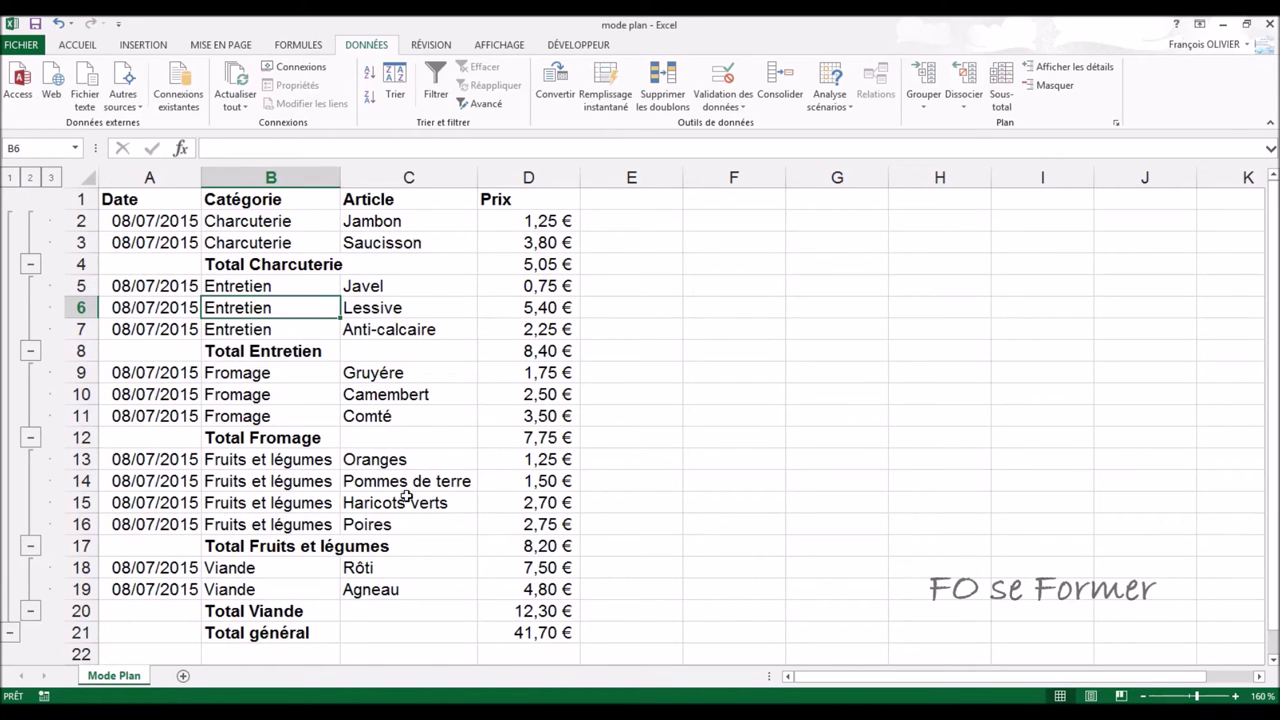
left_click(30, 177)
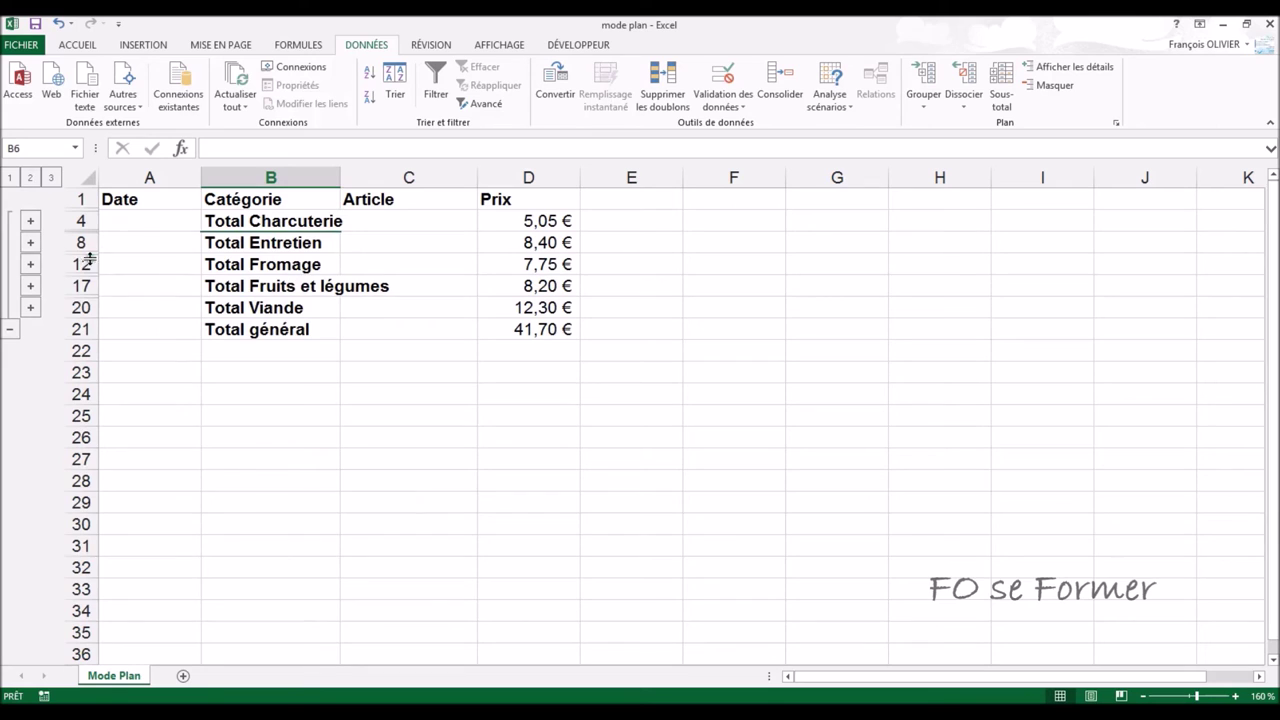
Step: Expand and fold back the Entretien group, then show every detail row at level 3
left_click(30, 242)
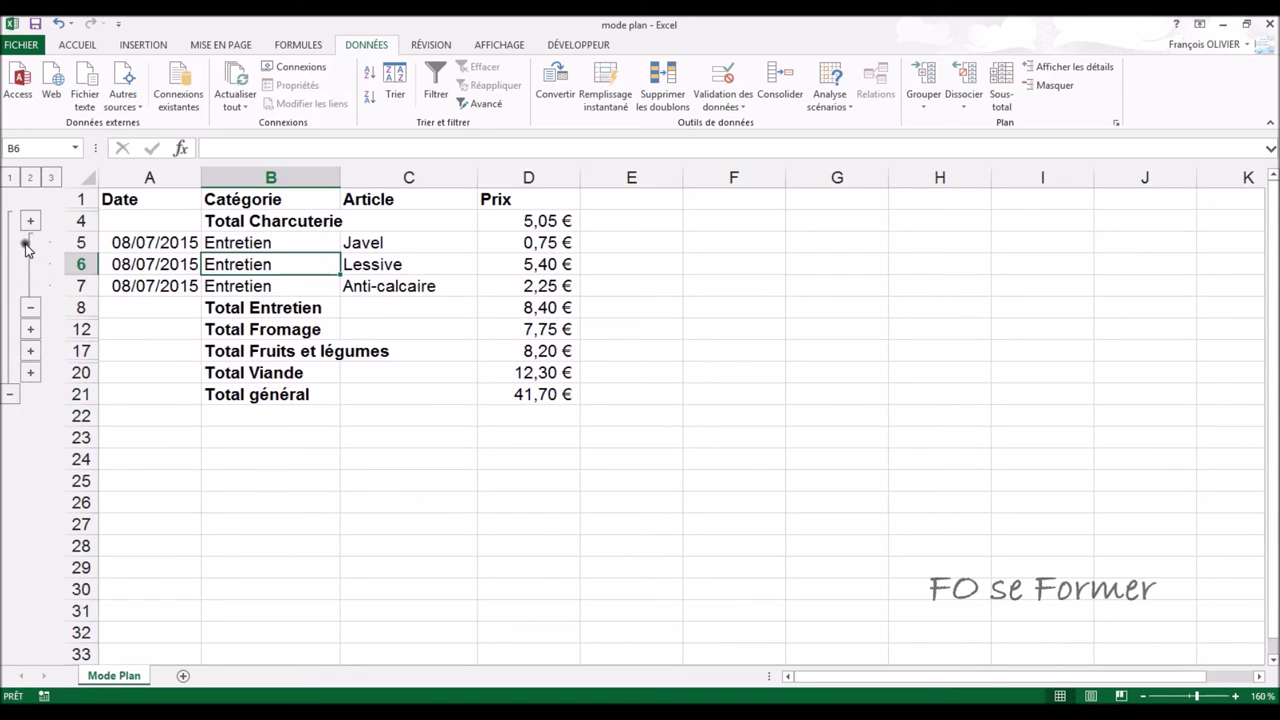
left_click(30, 307)
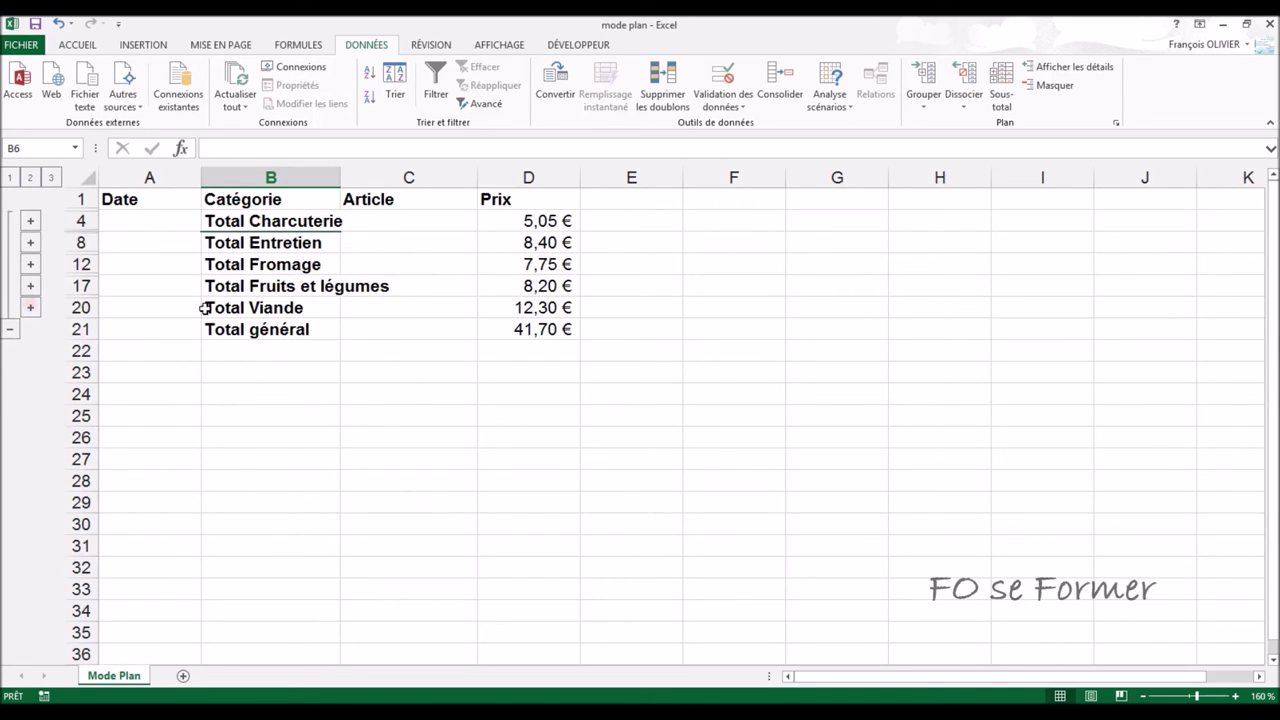
left_click(52, 177)
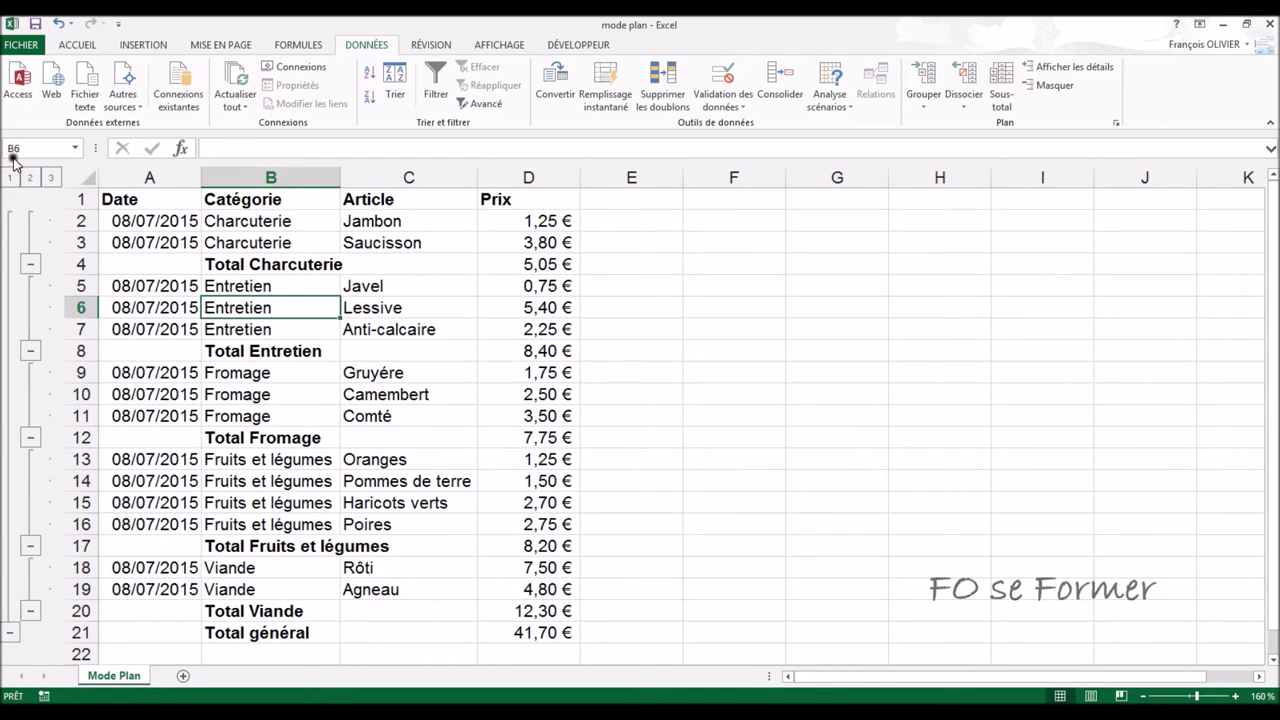
Step: Collapse to category totals and sort them by price, smallest first, from D8
left_click(30, 177)
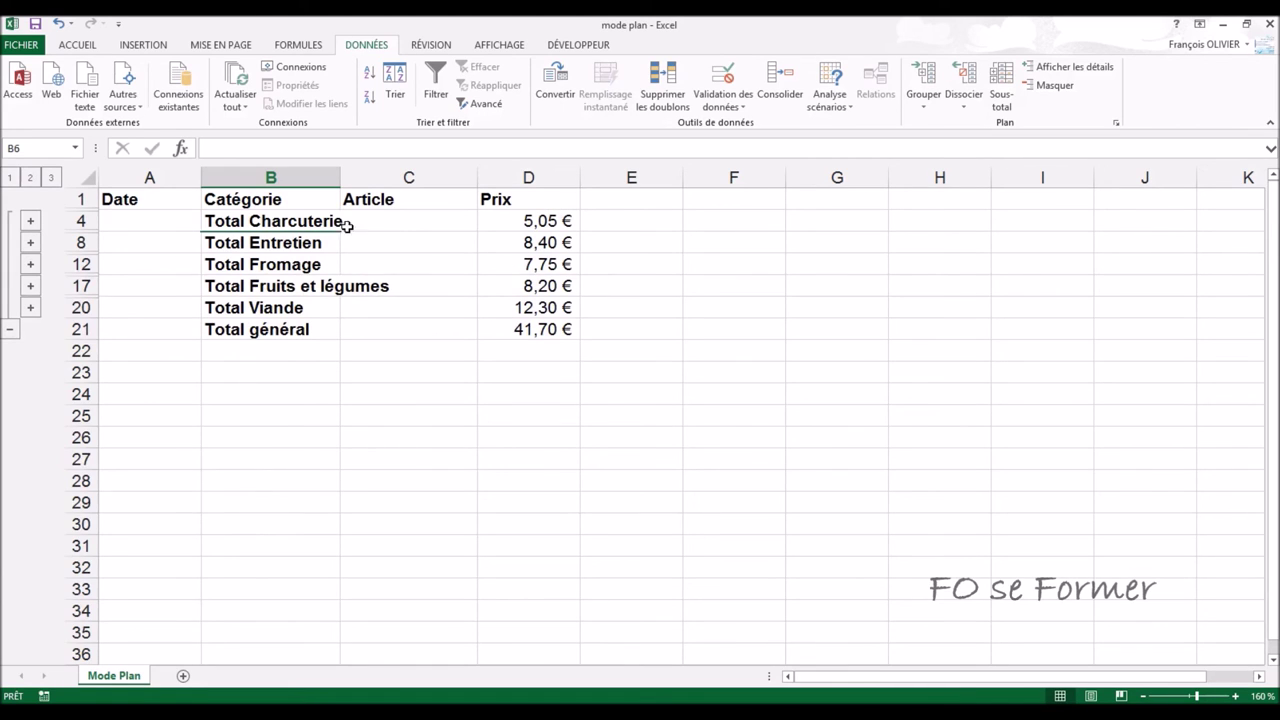
left_click(513, 243)
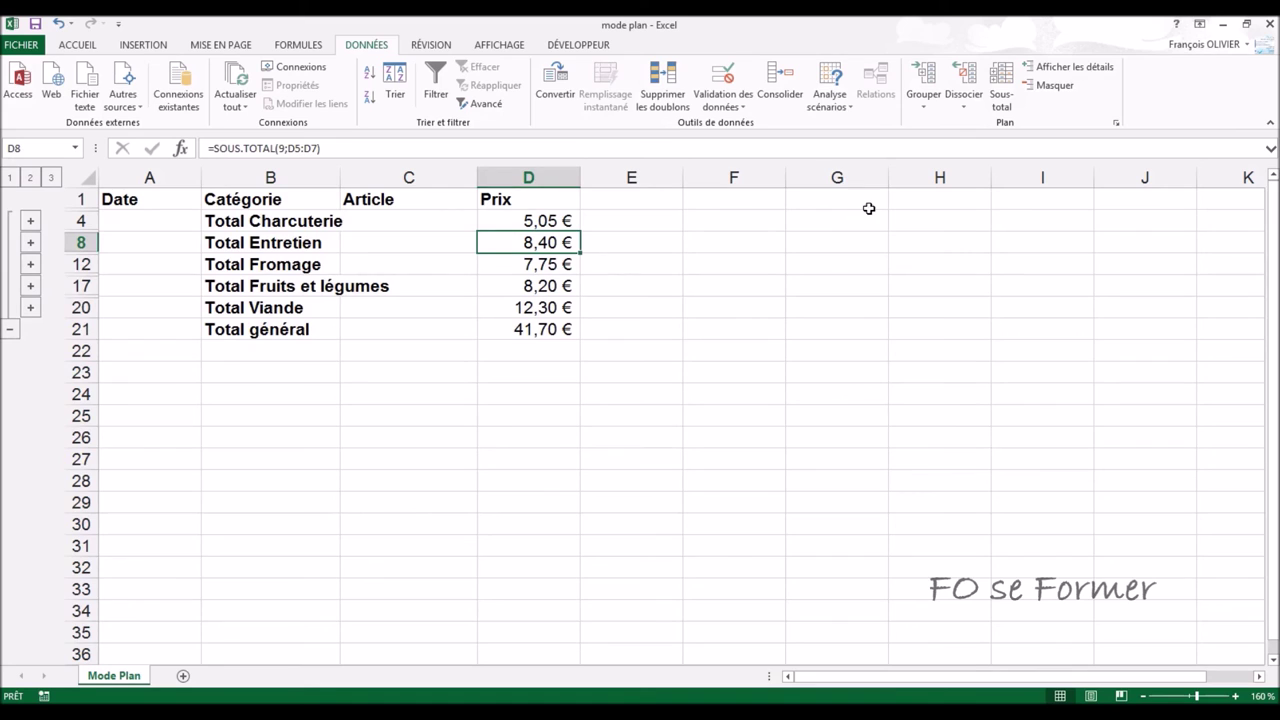
left_click(75, 45)
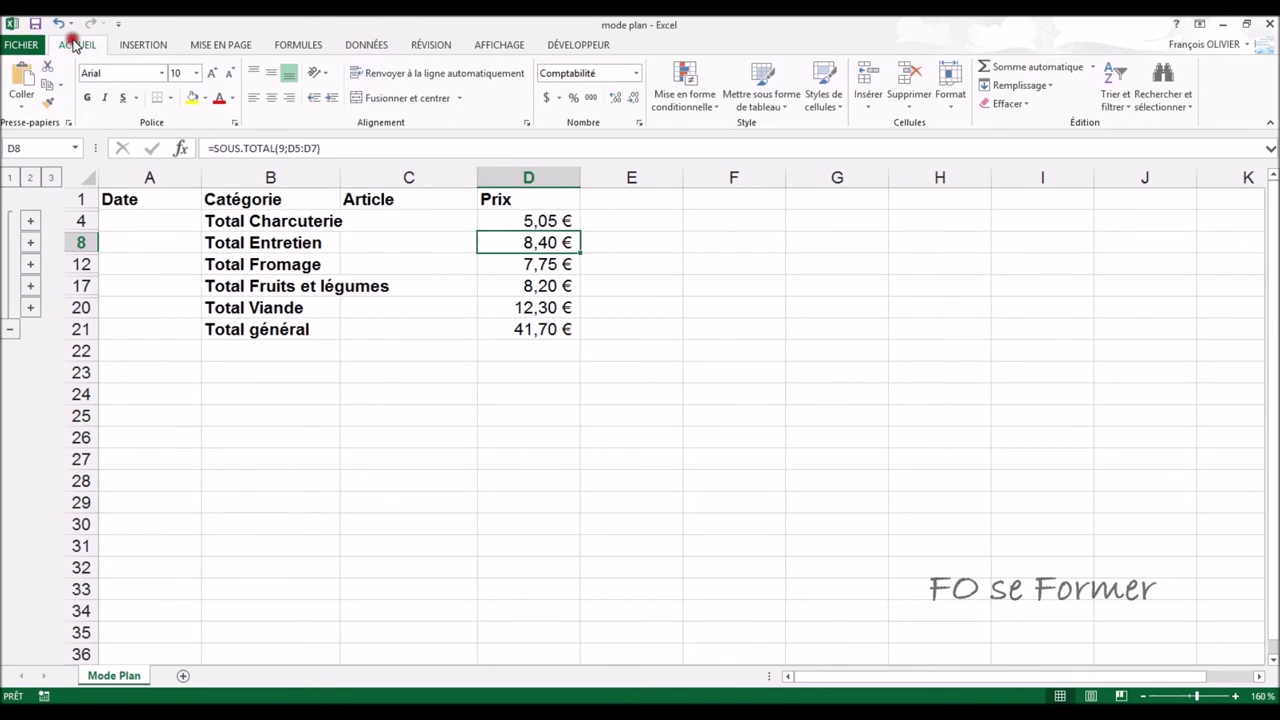
left_click(1115, 97)
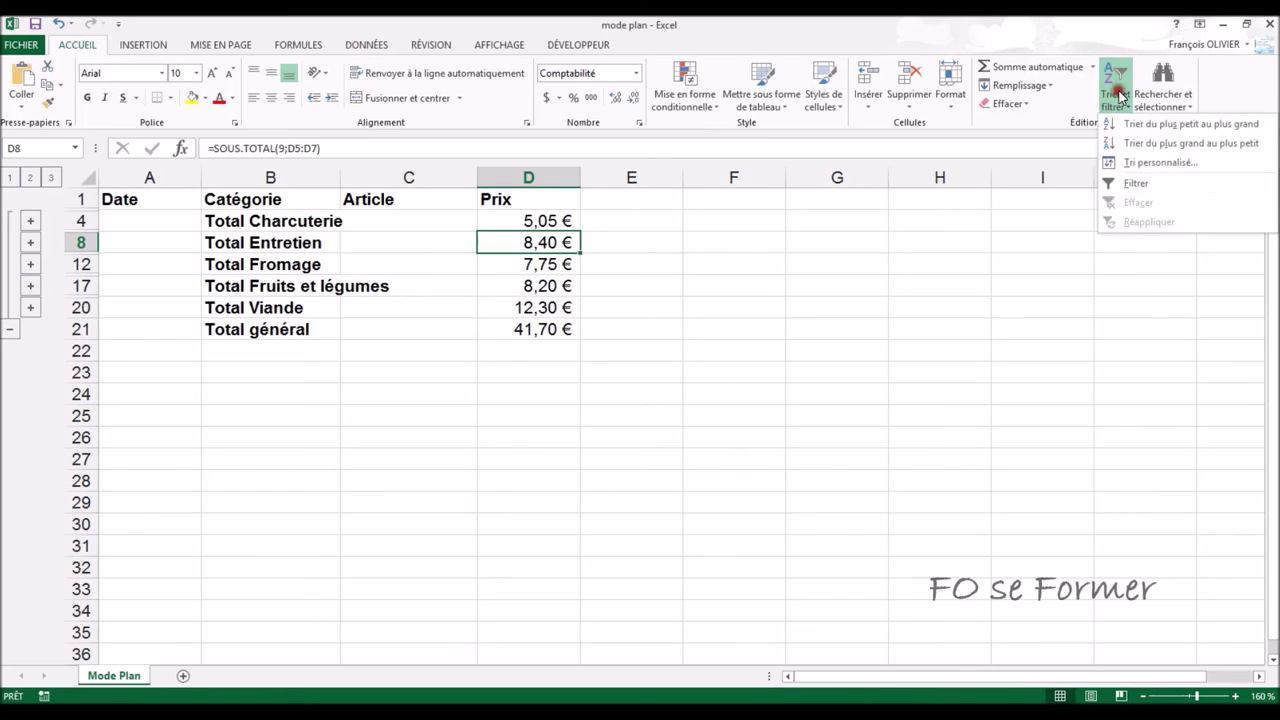
left_click(1127, 125)
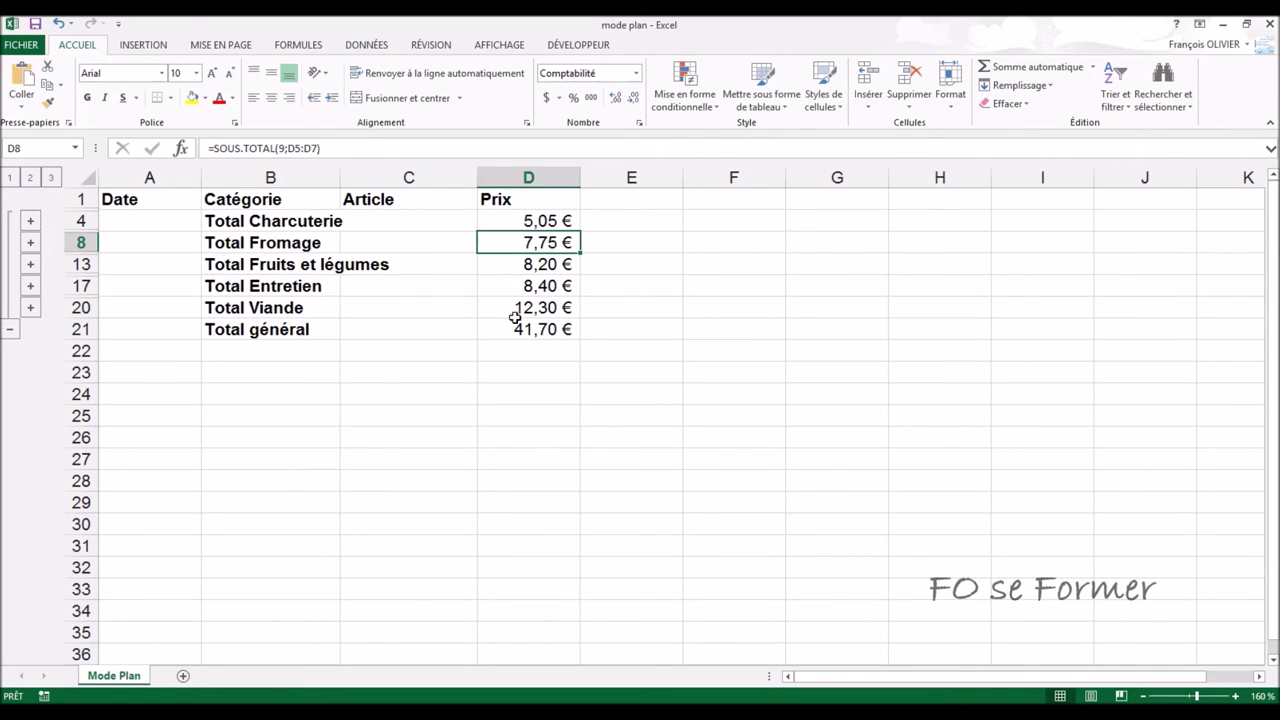
Step: Undo the price sort, sort the category totals ascending again, then expand all rows
left_click(57, 23)
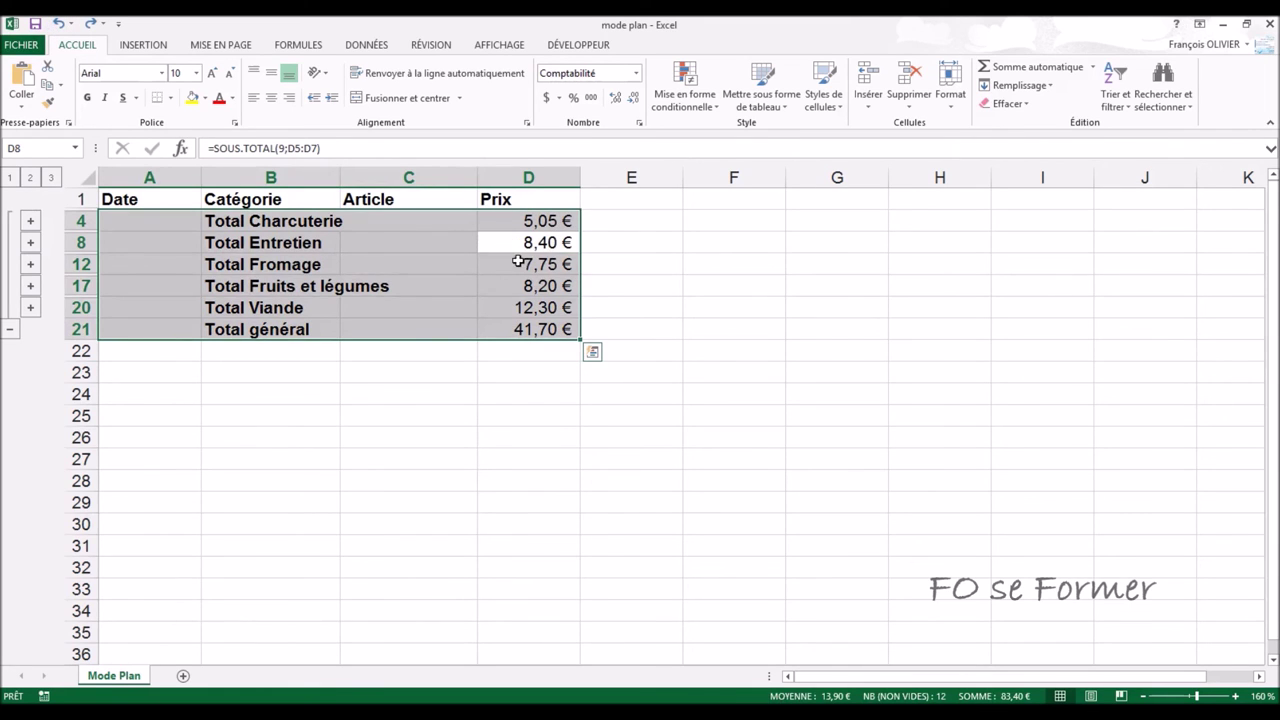
left_click(1112, 92)
left_click(1112, 122)
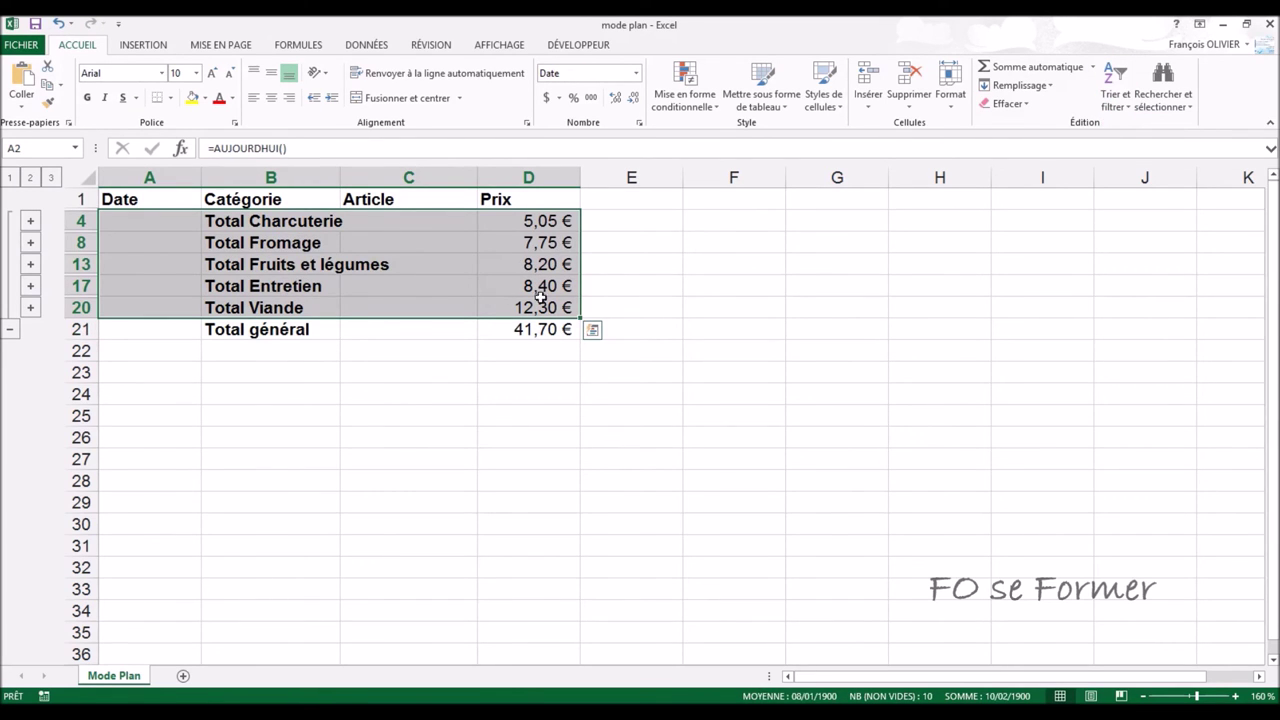
left_click(631, 283)
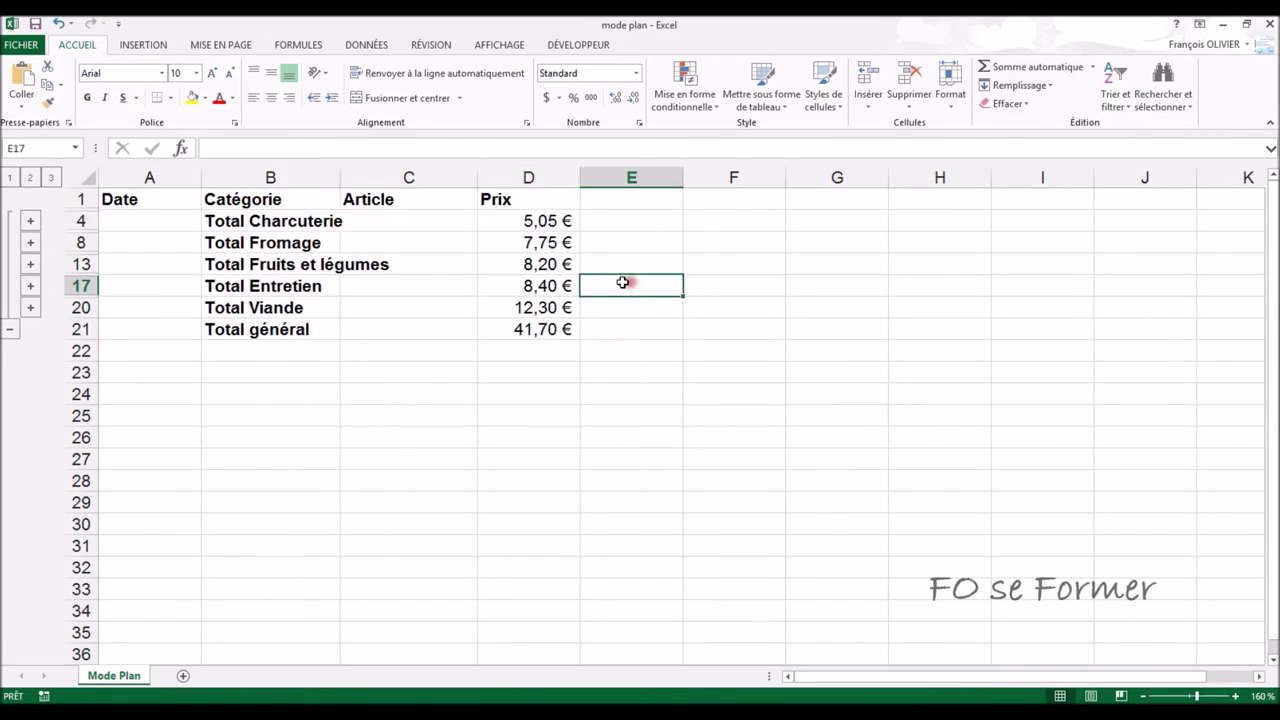
left_click(55, 178)
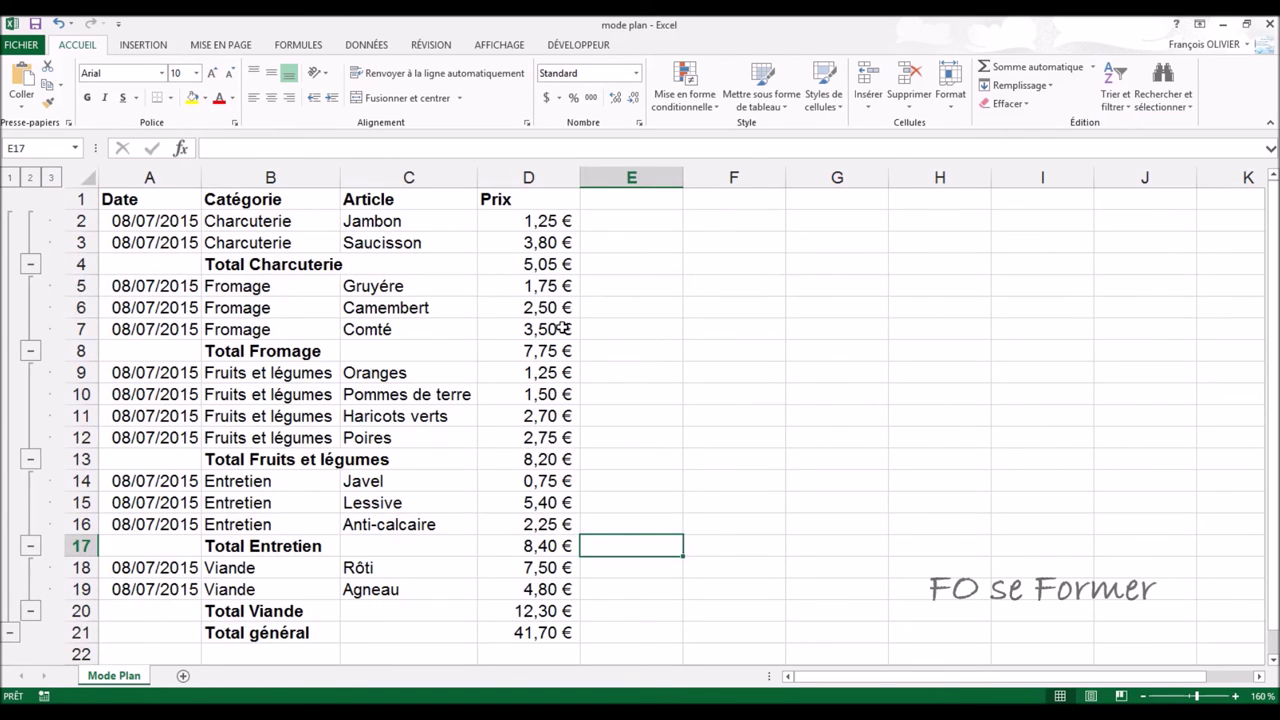
Step: Verify Camembert moved with Fromage and inspect the SOUS.TOTAL(9;…) formulas, including D21 over D2:D19
left_click(455, 306)
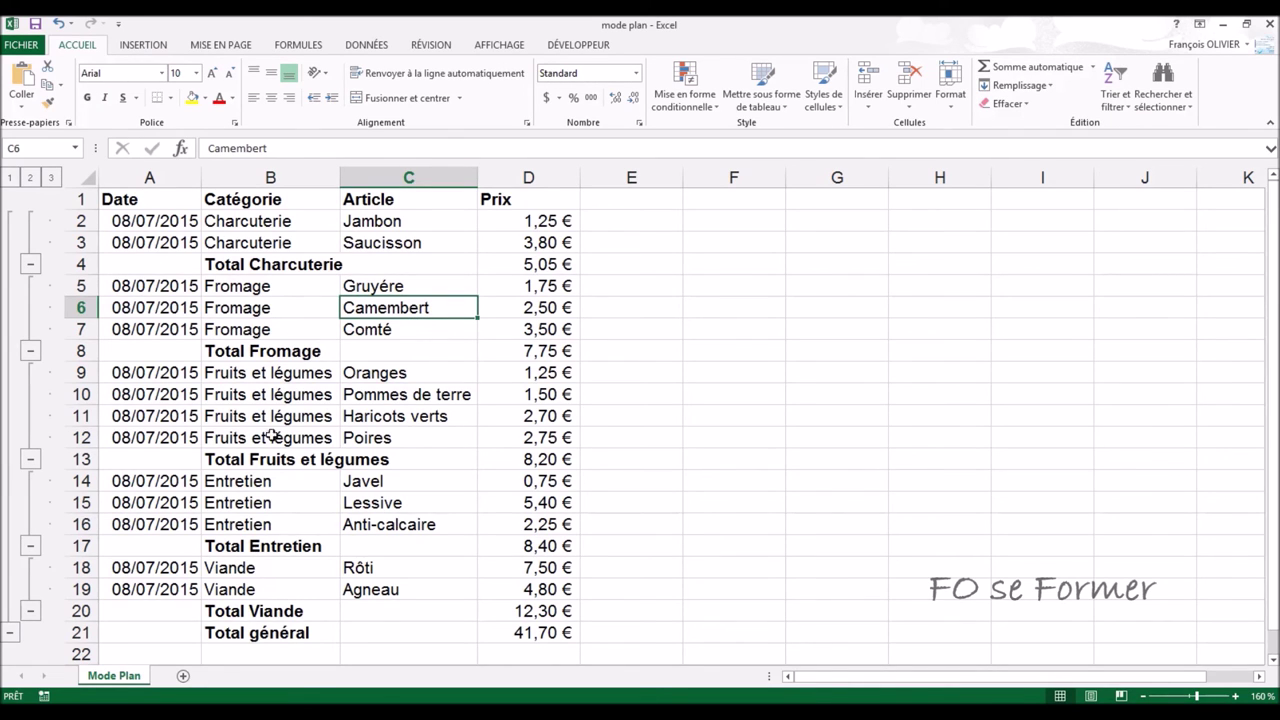
left_click(541, 264)
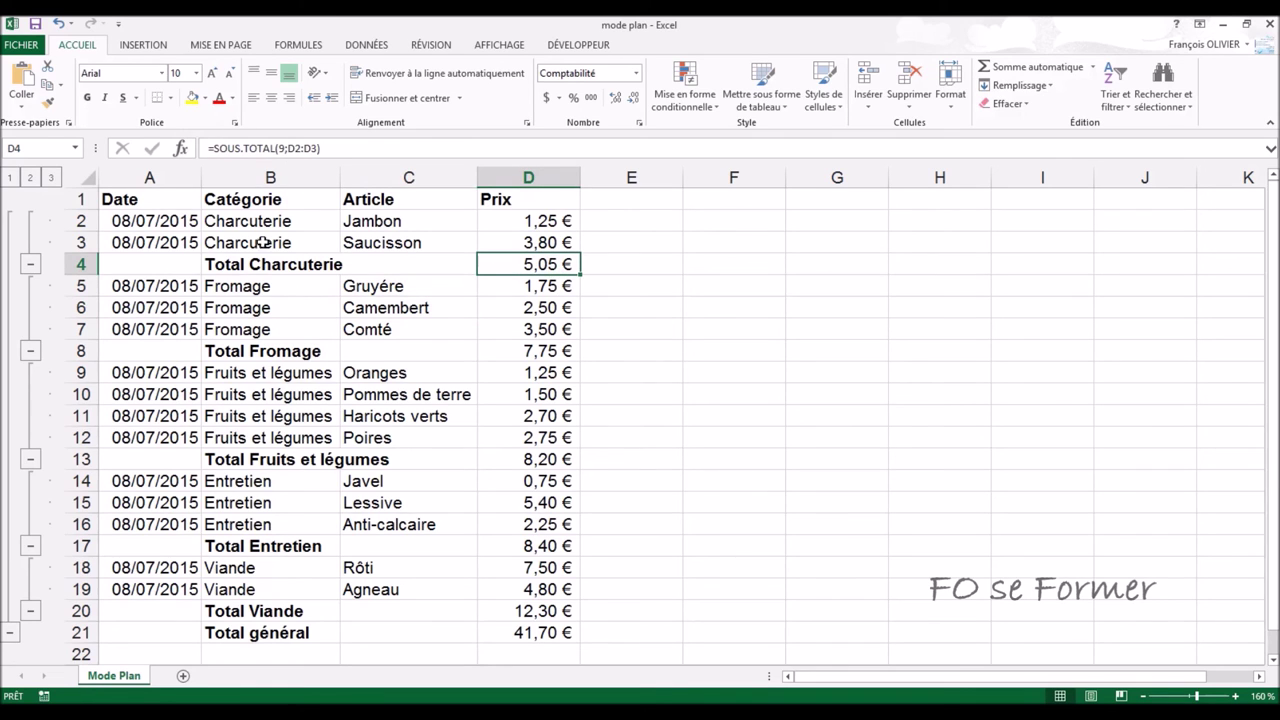
left_click(540, 633)
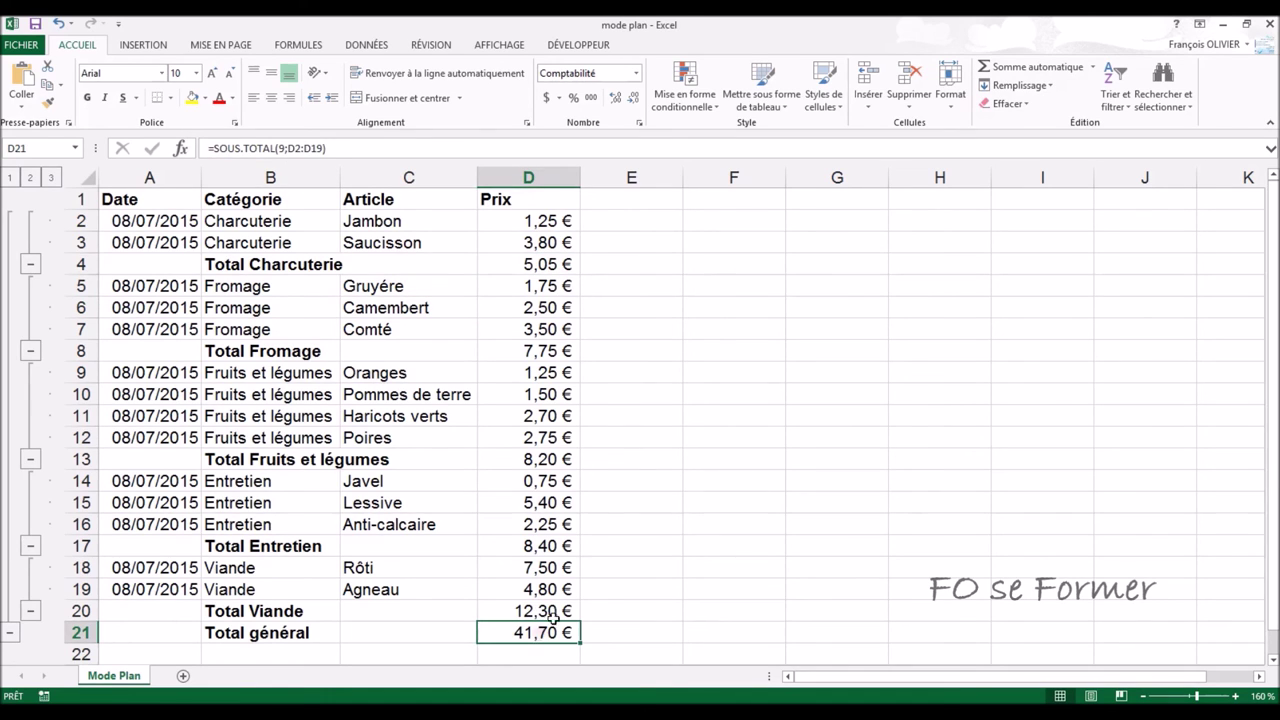
left_click(407, 302)
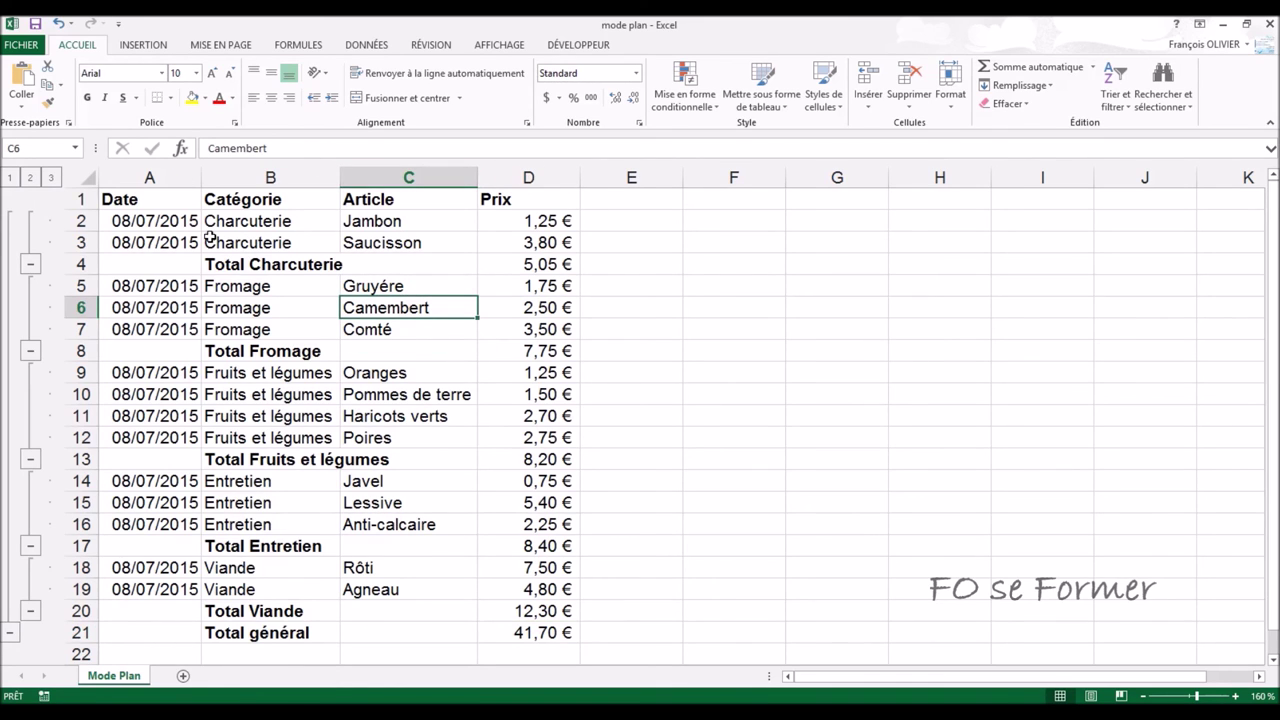
left_click(362, 48)
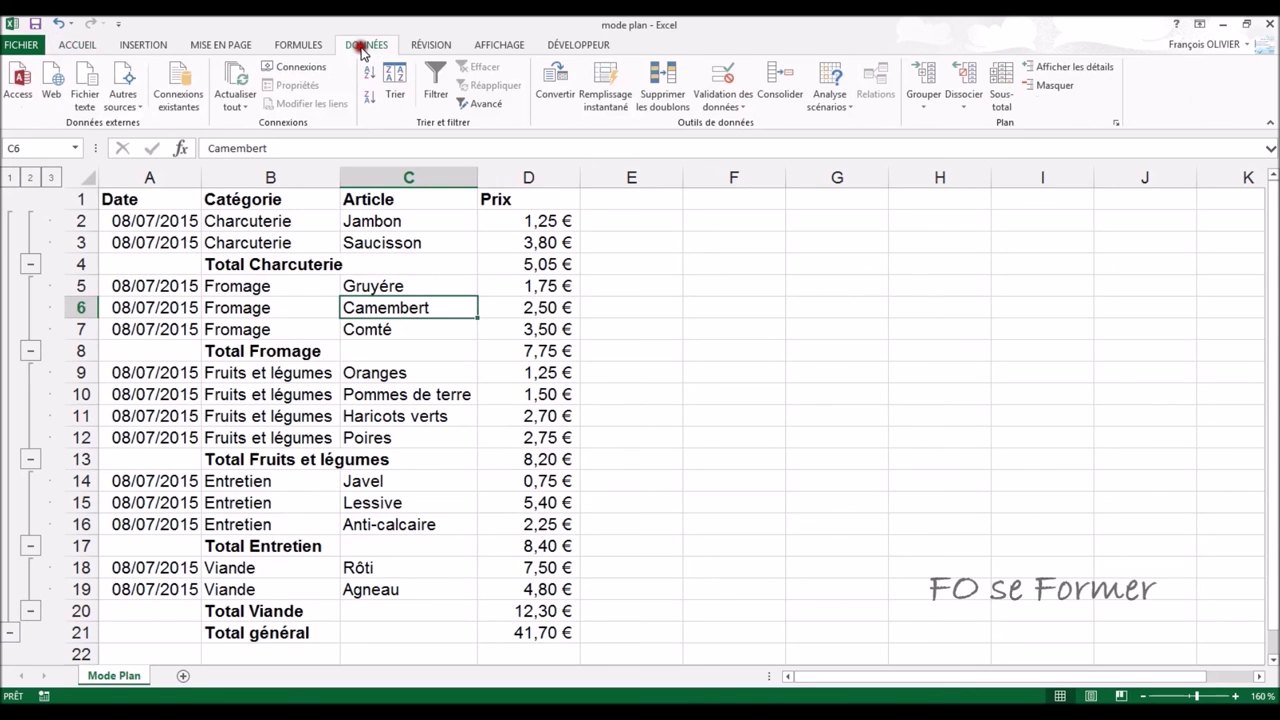
Step: Remove all subtotals with Supprimer tout, leaving the plain 14-row list, then select B8
left_click(1000, 76)
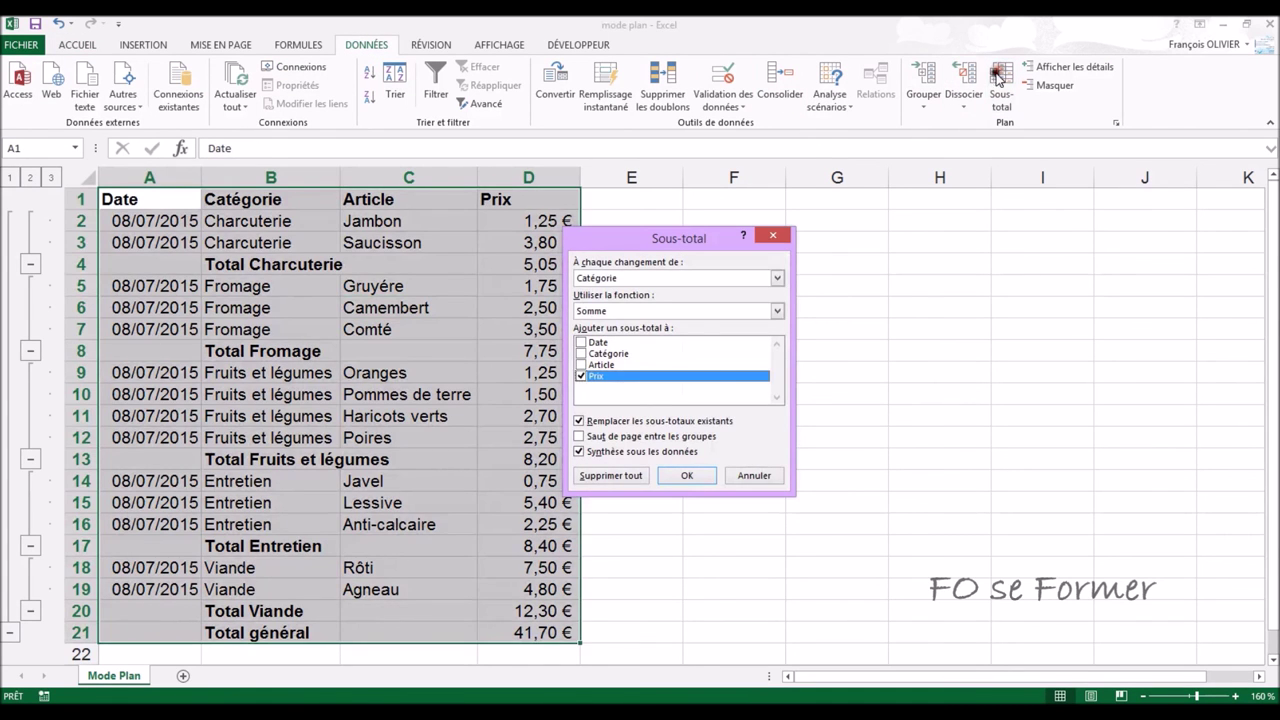
left_click(610, 476)
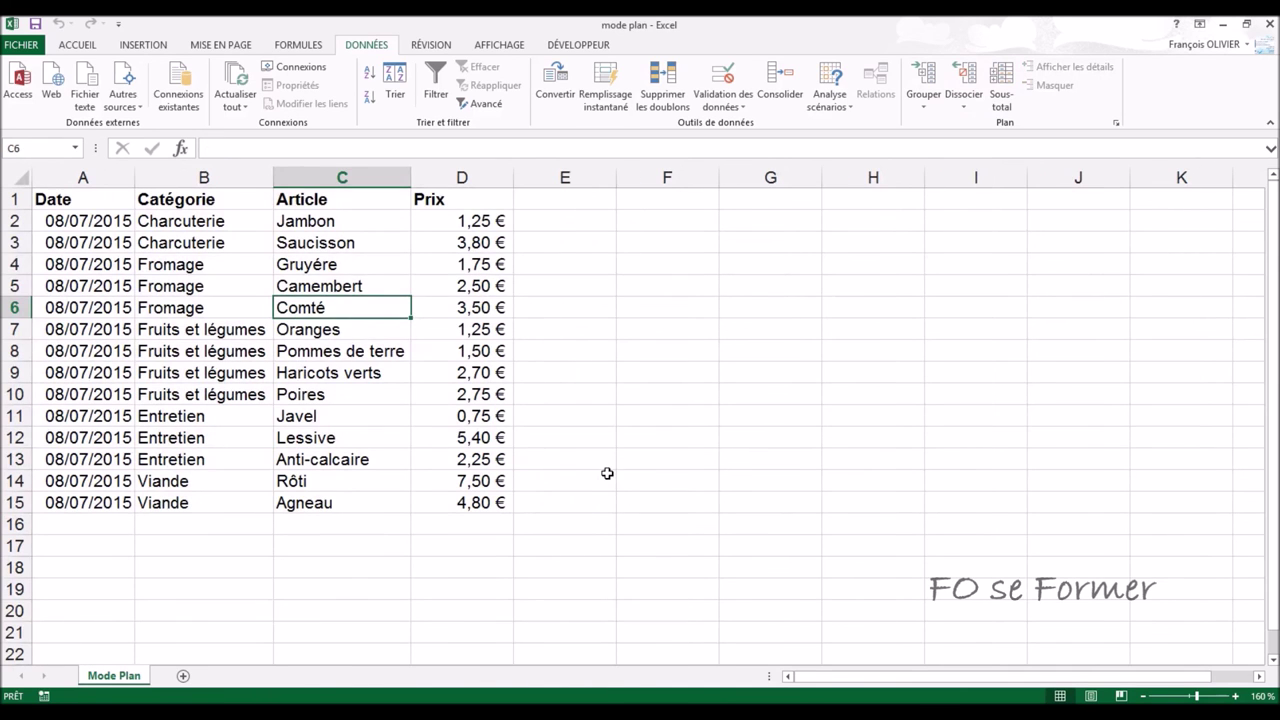
left_click(608, 469)
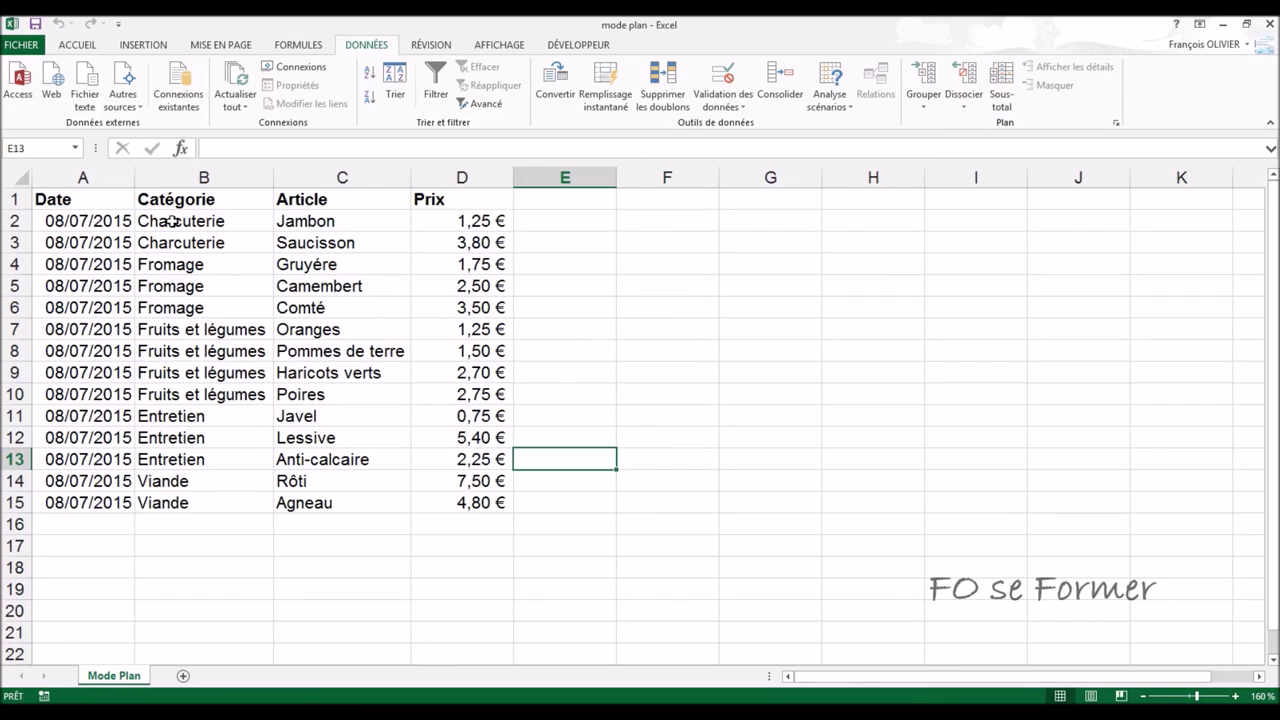
left_click(257, 343)
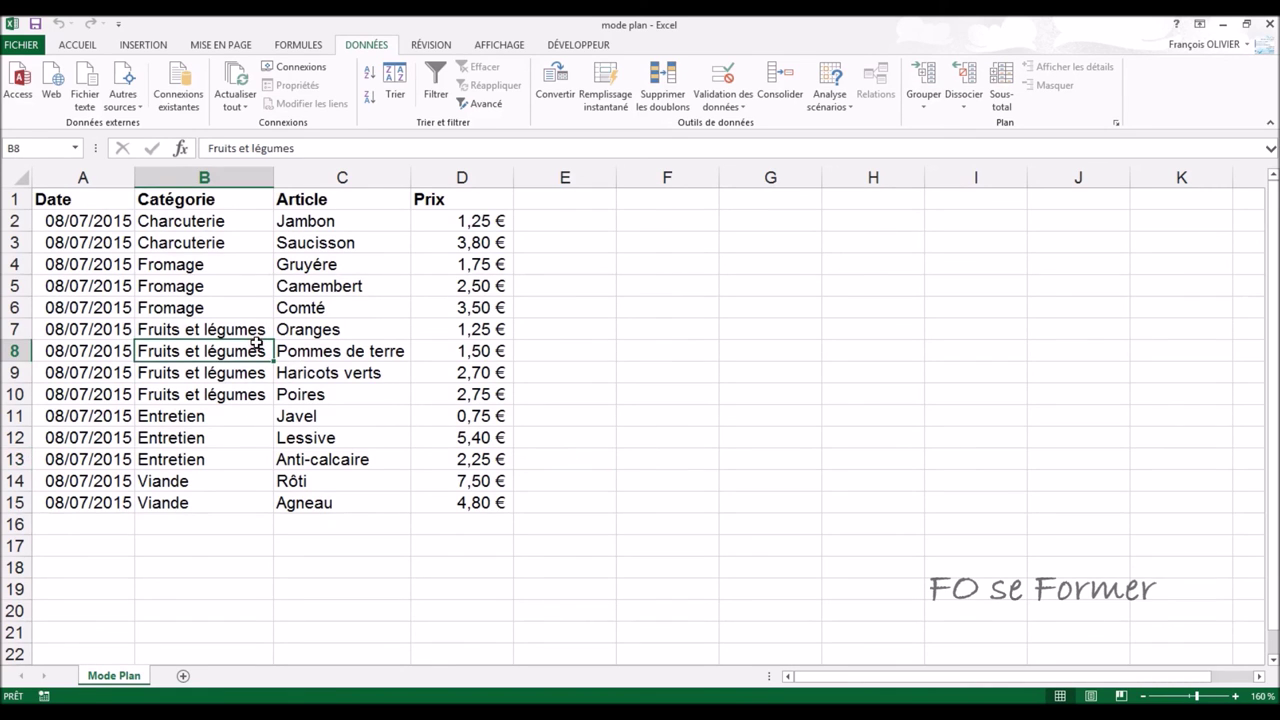